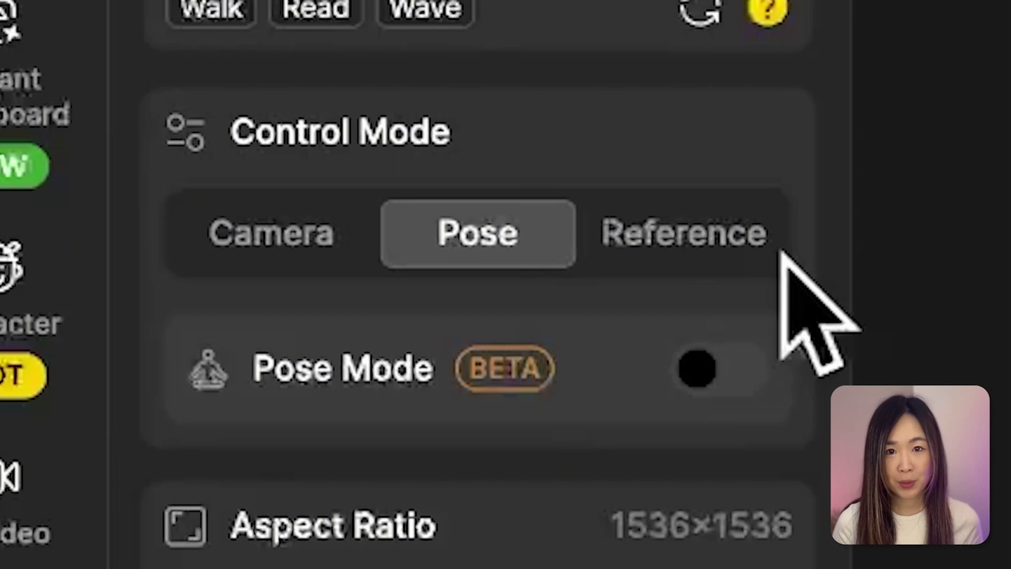
Step: Switch the character Control Mode to Reference
{"action": "left_click", "coordinate": [769, 263]}
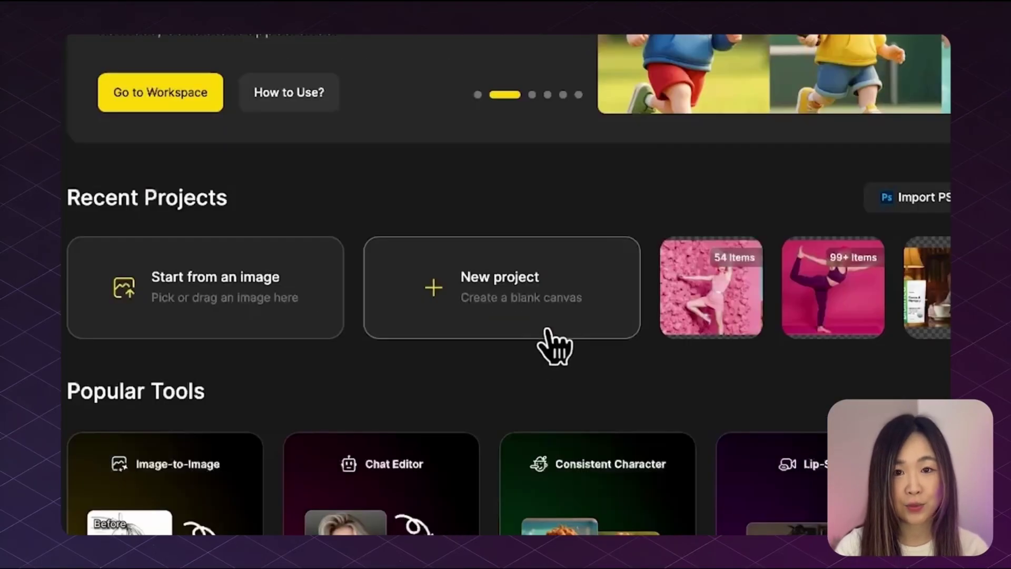
Step: Start a blank project and load Anna into Consistent Character's Generate Images tool
{"action": "left_click", "coordinate": [553, 339]}
{"action": "left_click", "coordinate": [132, 258]}
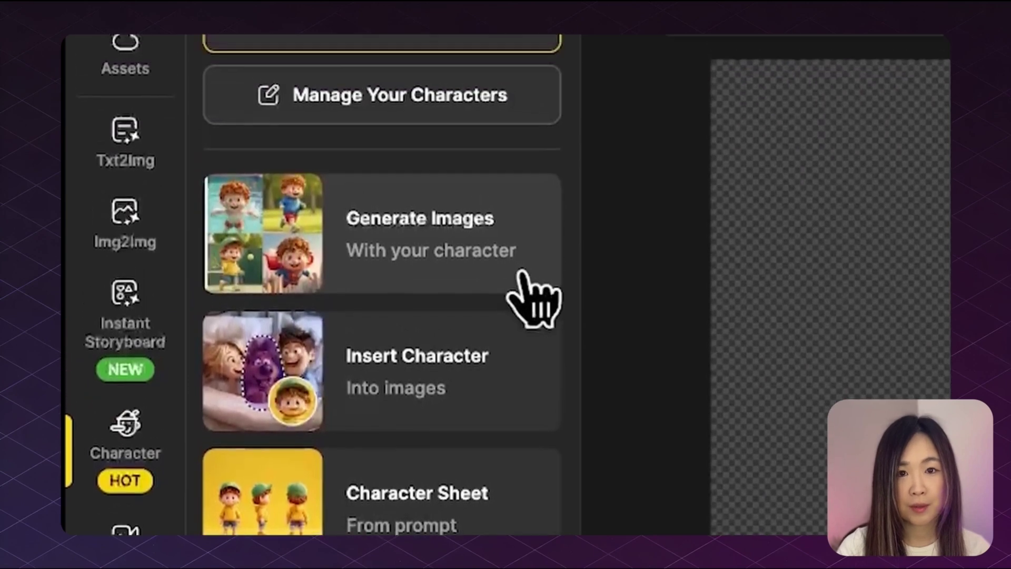
{"action": "left_click", "coordinate": [522, 273]}
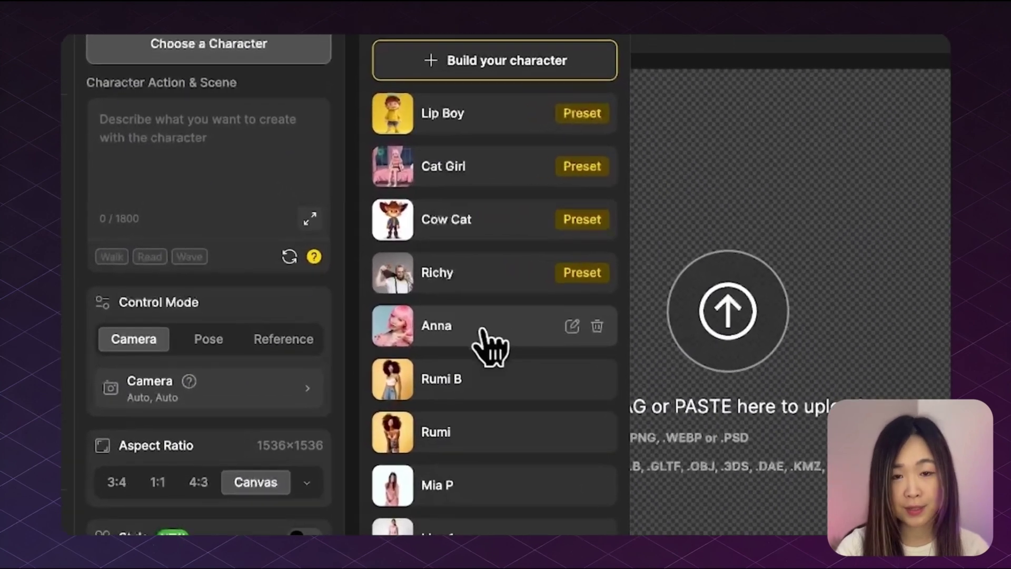
{"action": "left_click", "coordinate": [414, 298]}
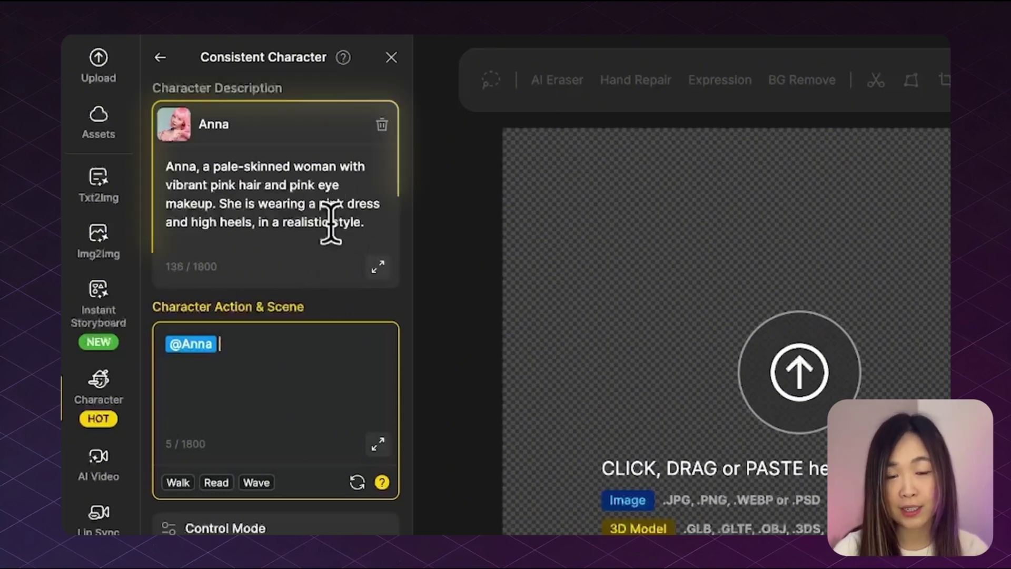
Step: Add 'silver' heels and a 'sun hat' to Anna's character description
{"action": "left_click", "coordinate": [191, 223]}
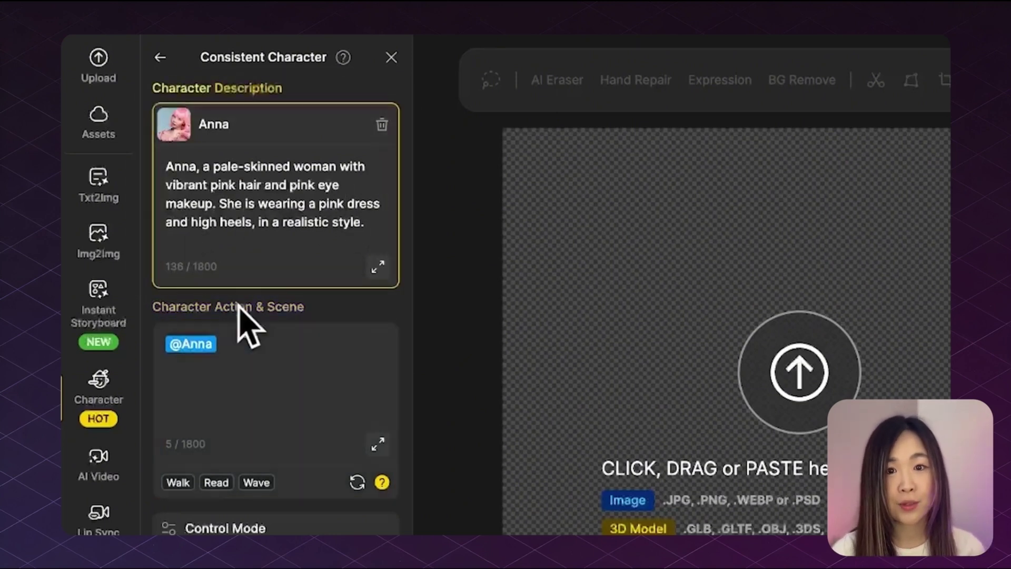
{"action": "type", "text": "silver "}
{"action": "type", "text": " sun hat"}
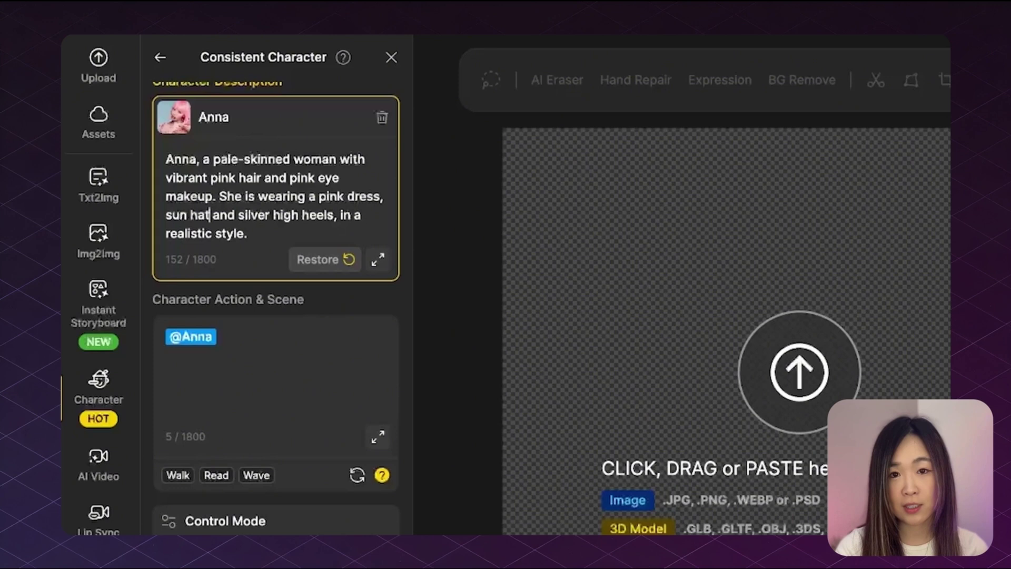
{"action": "scroll", "coordinate": [245, 271], "scroll_direction": "down", "scroll_amount": 1}
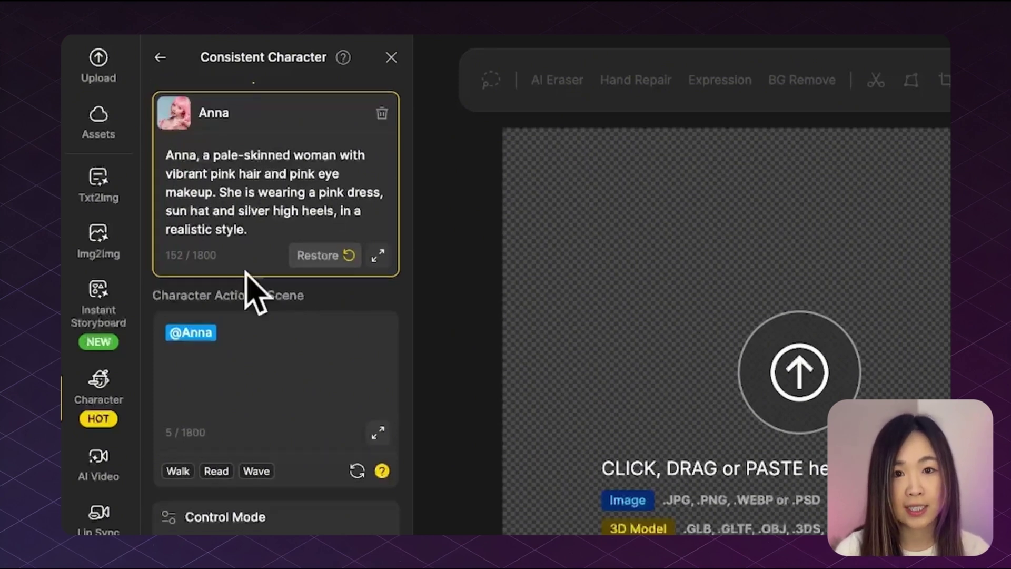
{"action": "left_click", "coordinate": [264, 341]}
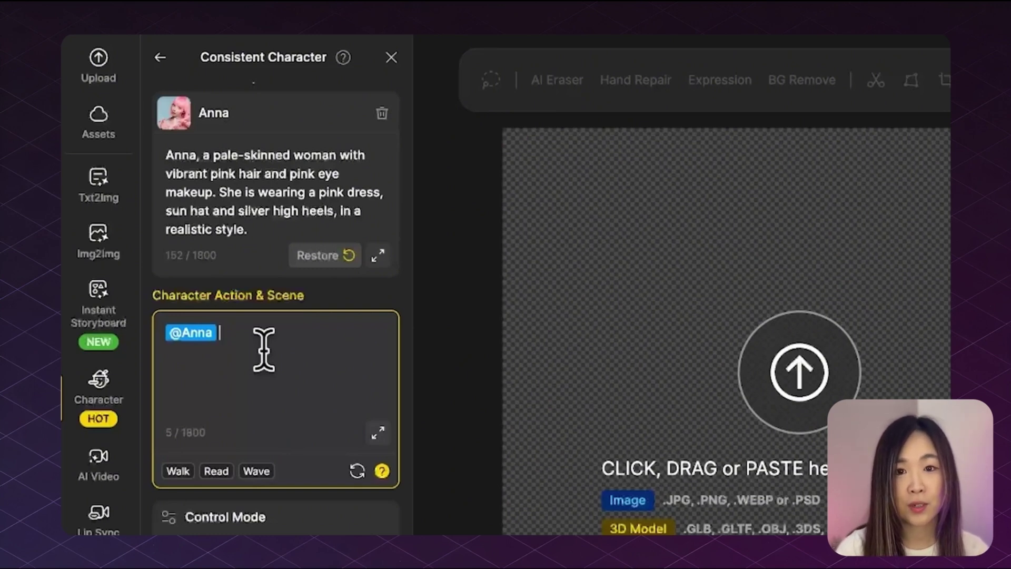
{"action": "type", "text": "is standing alone in the middle of an open, sunlit pink floral field. The scene radiates tranquility and natural beauty, with the soft fabric of her dress catching the gentle breeze. The lighting is warm and natural, and the vast field stretches into the distance."}
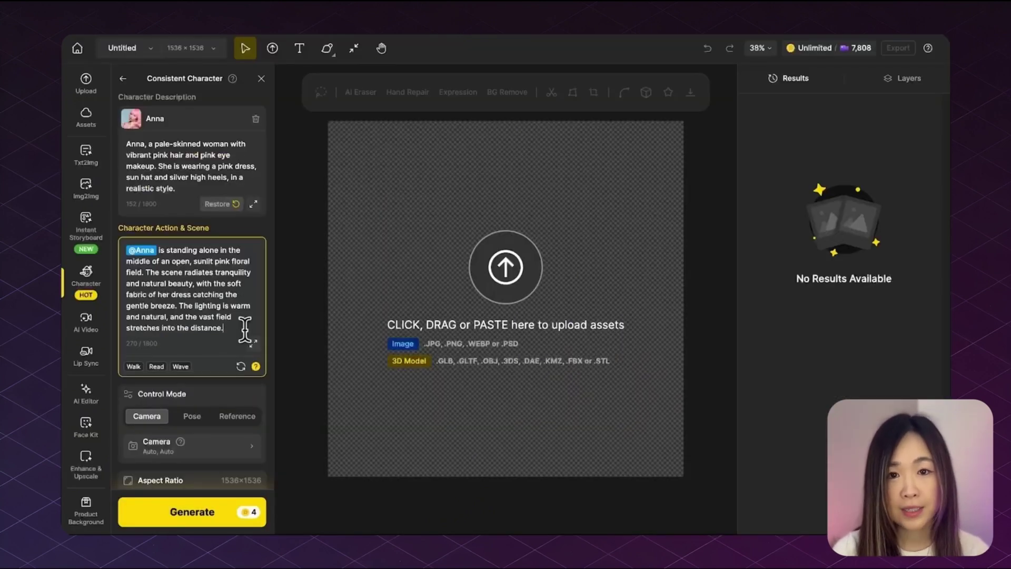
{"action": "scroll", "coordinate": [361, 321], "scroll_direction": "down", "scroll_amount": 4}
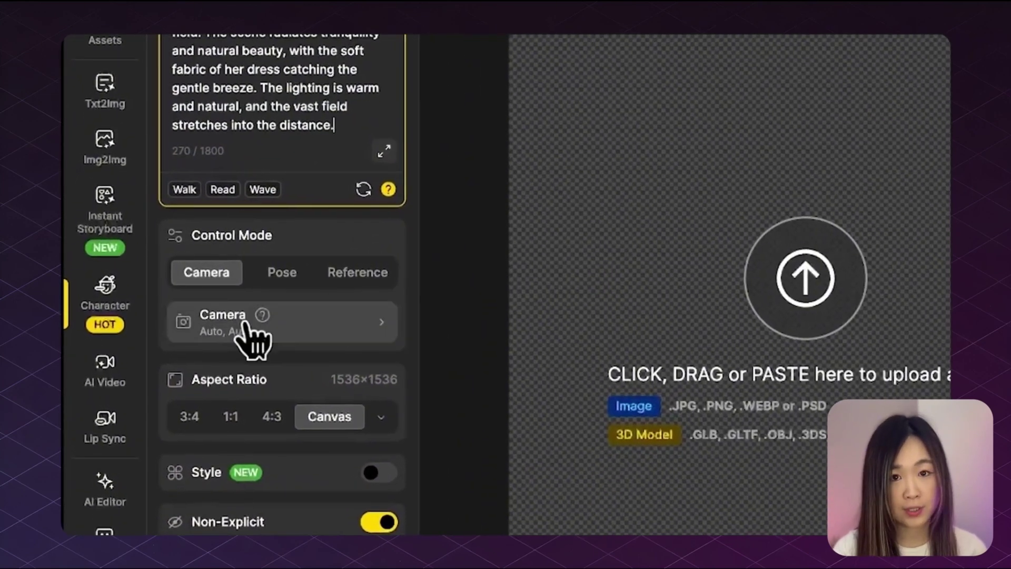
Step: Try the Pose and Reference modes, then set the camera to Back View and Full Body
{"action": "left_click", "coordinate": [296, 286]}
{"action": "left_click", "coordinate": [389, 287]}
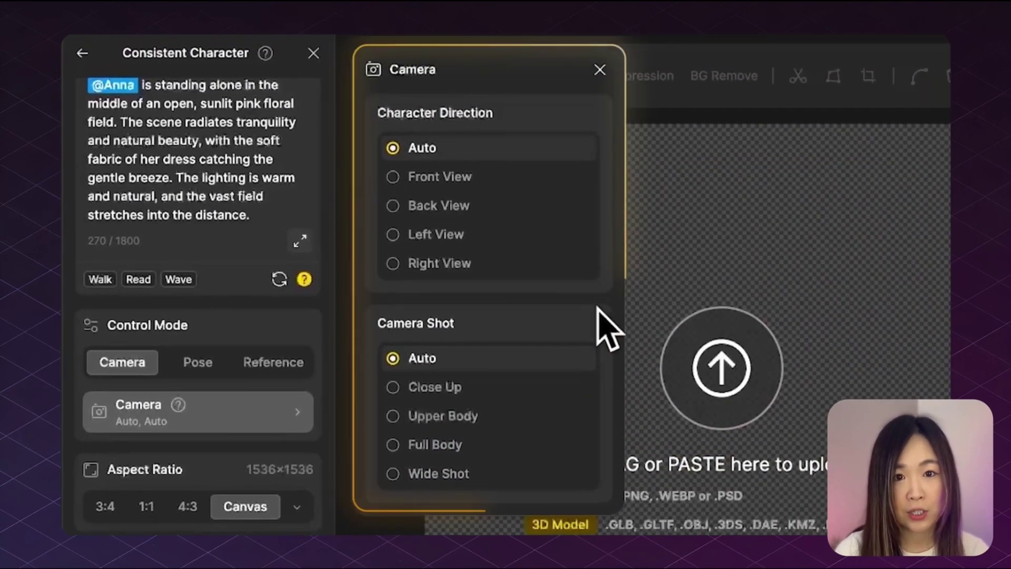
{"action": "mouse_move", "coordinate": [574, 182]}
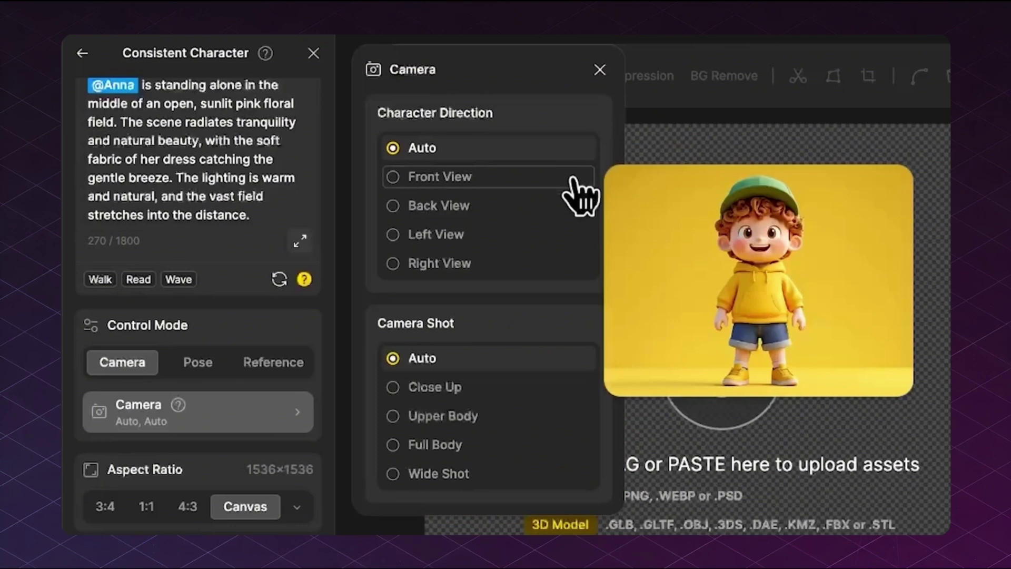
{"action": "mouse_move", "coordinate": [539, 207]}
{"action": "mouse_move", "coordinate": [536, 241]}
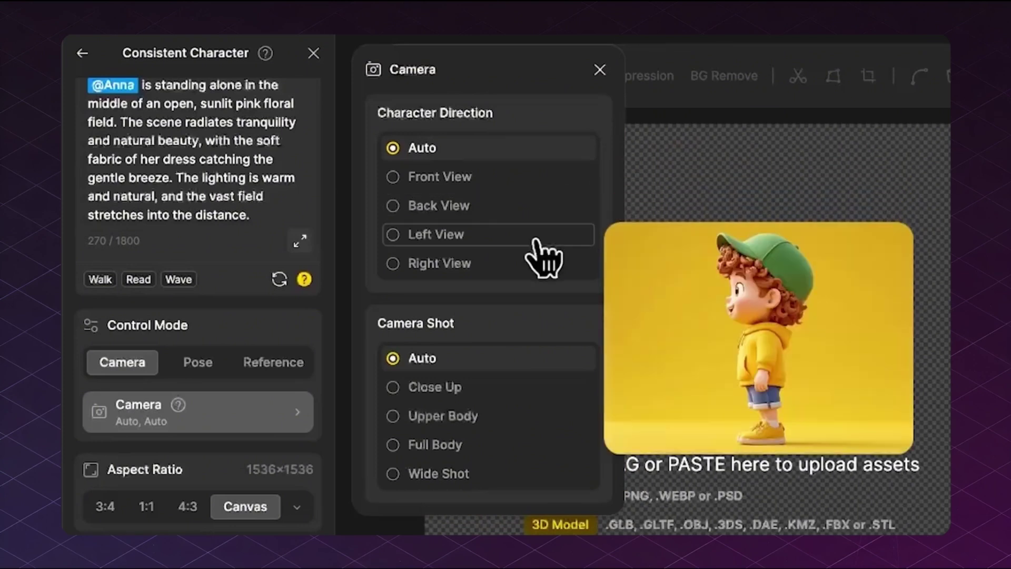
{"action": "mouse_move", "coordinate": [537, 265]}
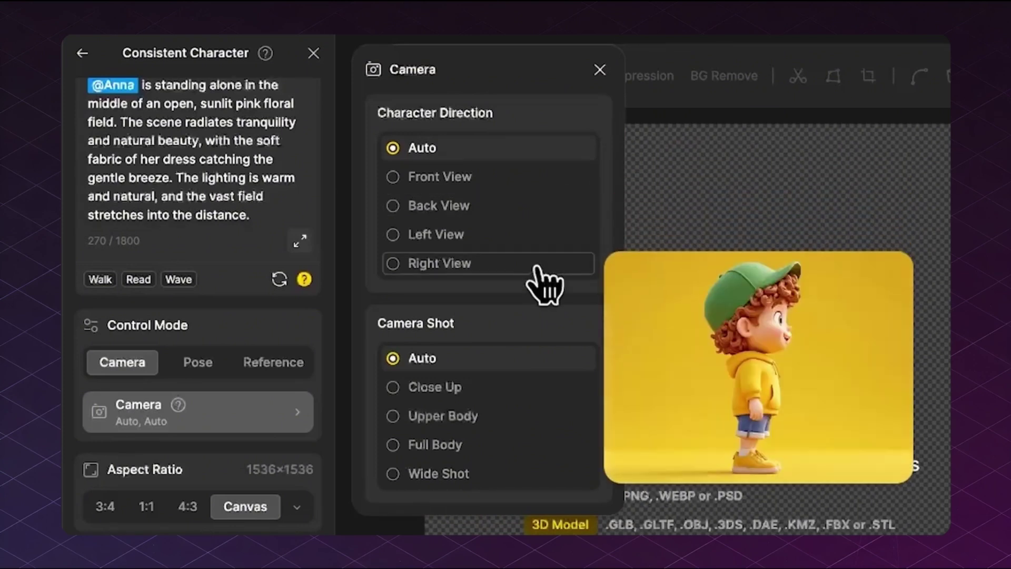
{"action": "scroll", "coordinate": [537, 264], "scroll_direction": "down", "scroll_amount": 2}
{"action": "scroll", "coordinate": [536, 237], "scroll_direction": "down", "scroll_amount": 4}
{"action": "mouse_move", "coordinate": [538, 288]}
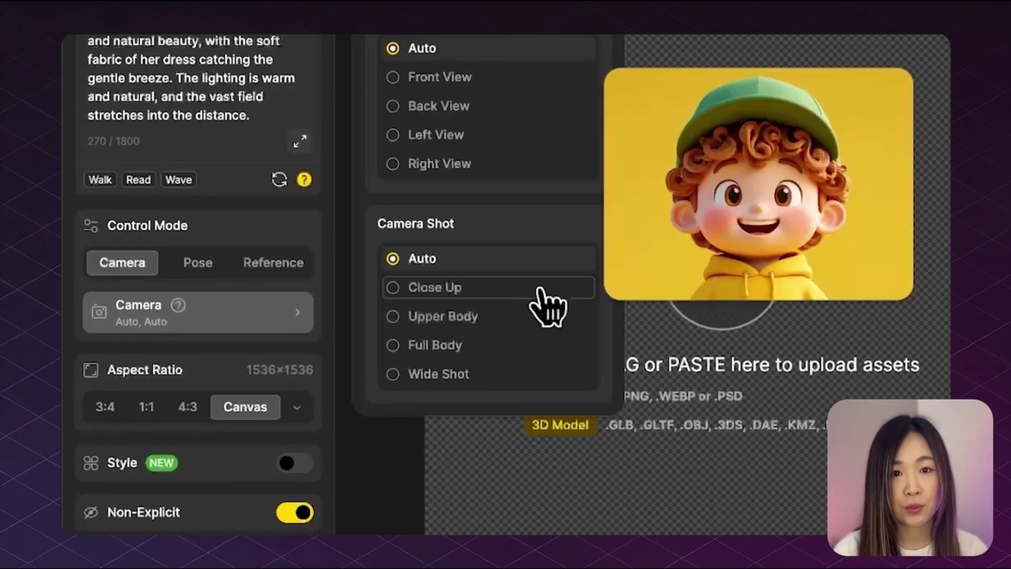
{"action": "mouse_move", "coordinate": [541, 313]}
{"action": "mouse_move", "coordinate": [540, 347]}
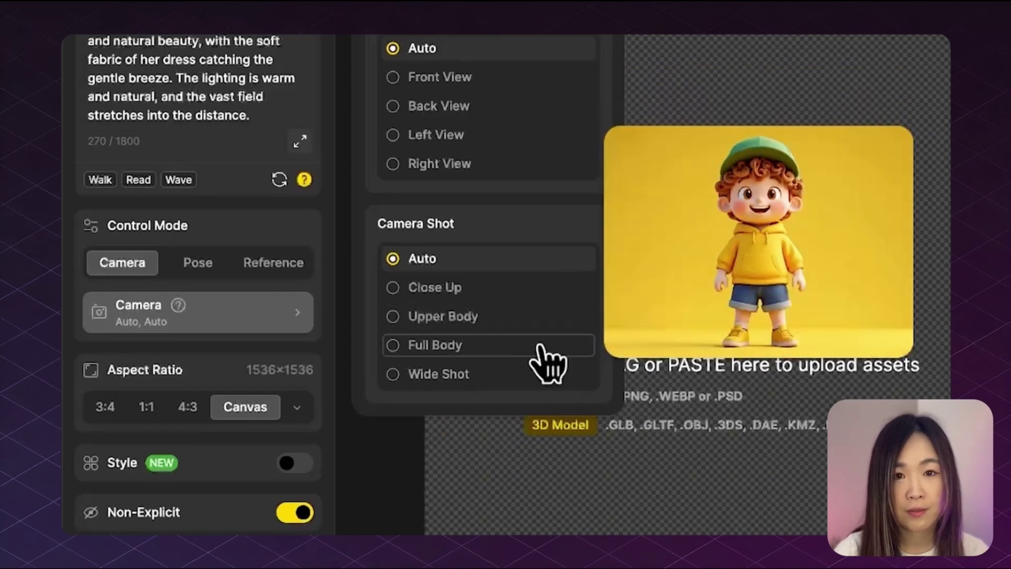
{"action": "scroll", "coordinate": [548, 411], "scroll_direction": "up", "scroll_amount": 3}
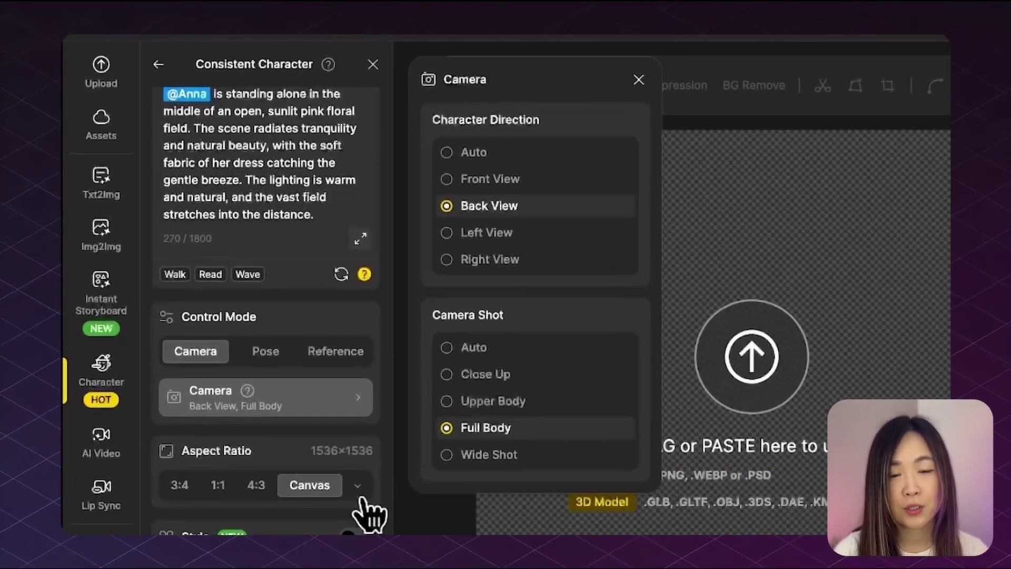
Step: Set the Canvas 1536×1536 aspect ratio and apply the Dzine Cinematic style
{"action": "left_click", "coordinate": [358, 487]}
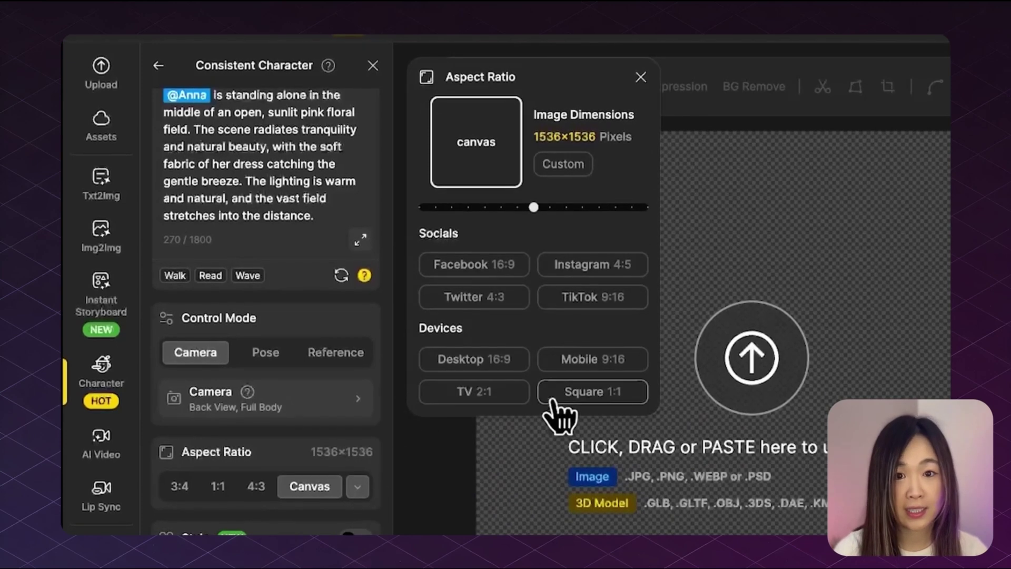
{"action": "scroll", "coordinate": [390, 422], "scroll_direction": "down", "scroll_amount": 3}
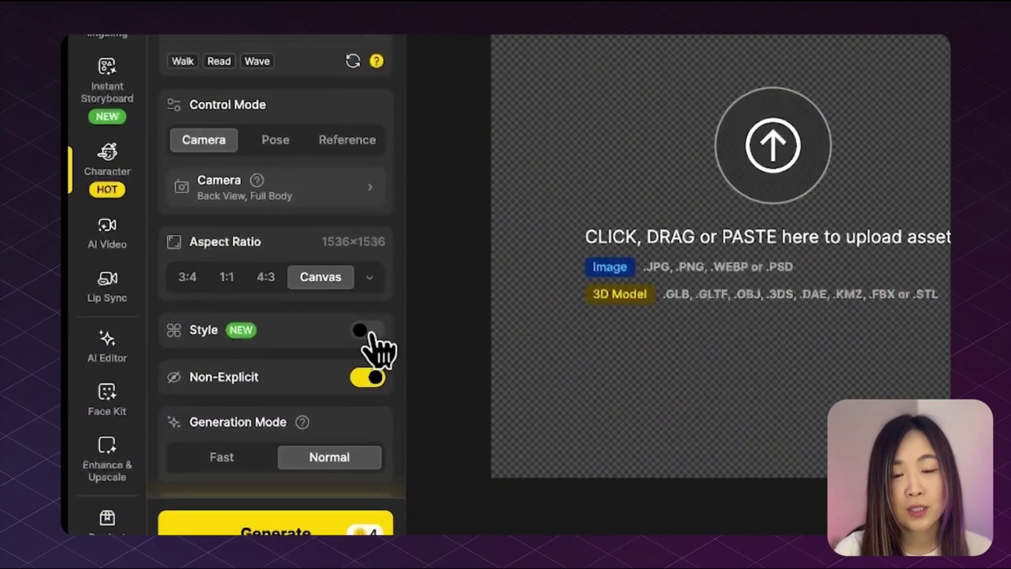
{"action": "left_click", "coordinate": [364, 392]}
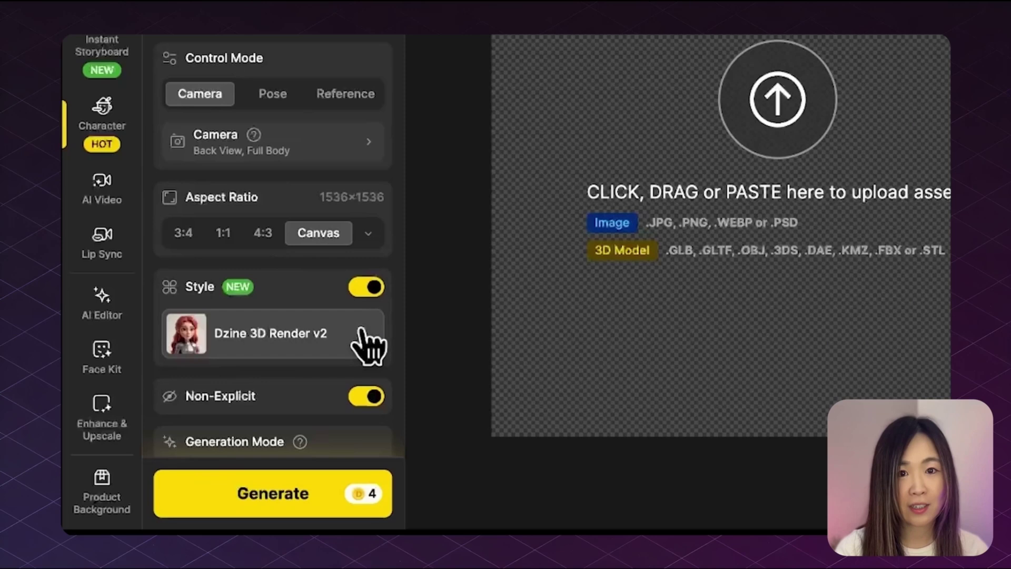
{"action": "left_click", "coordinate": [372, 343]}
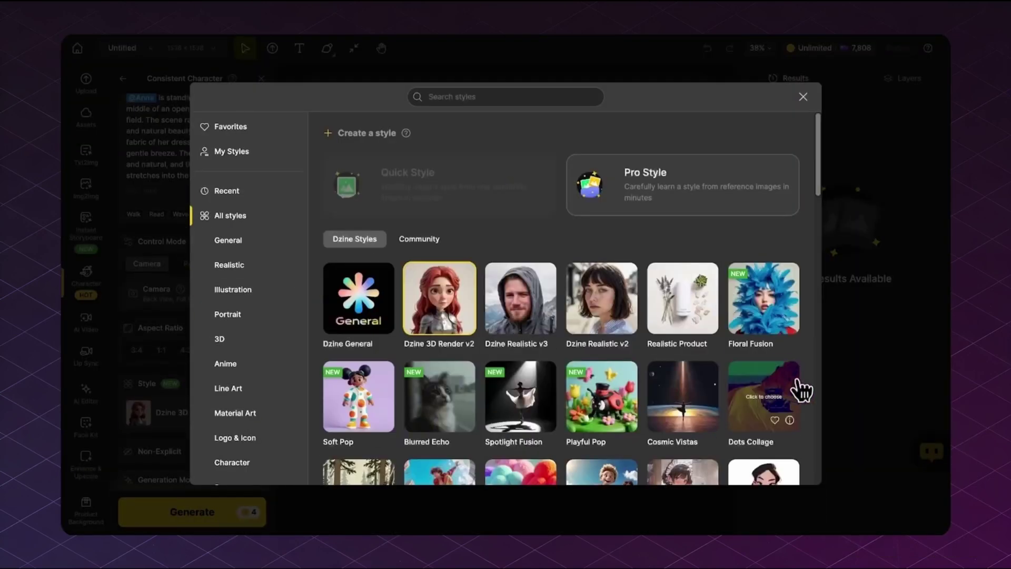
{"action": "scroll", "coordinate": [814, 390], "scroll_direction": "down", "scroll_amount": 5}
{"action": "left_click", "coordinate": [759, 434]}
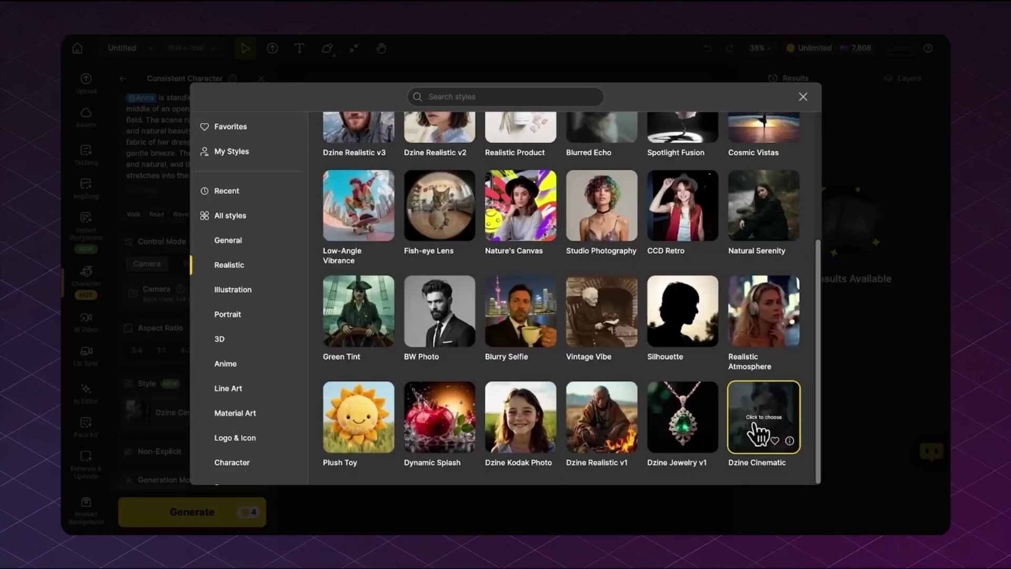
{"action": "left_click", "coordinate": [790, 440]}
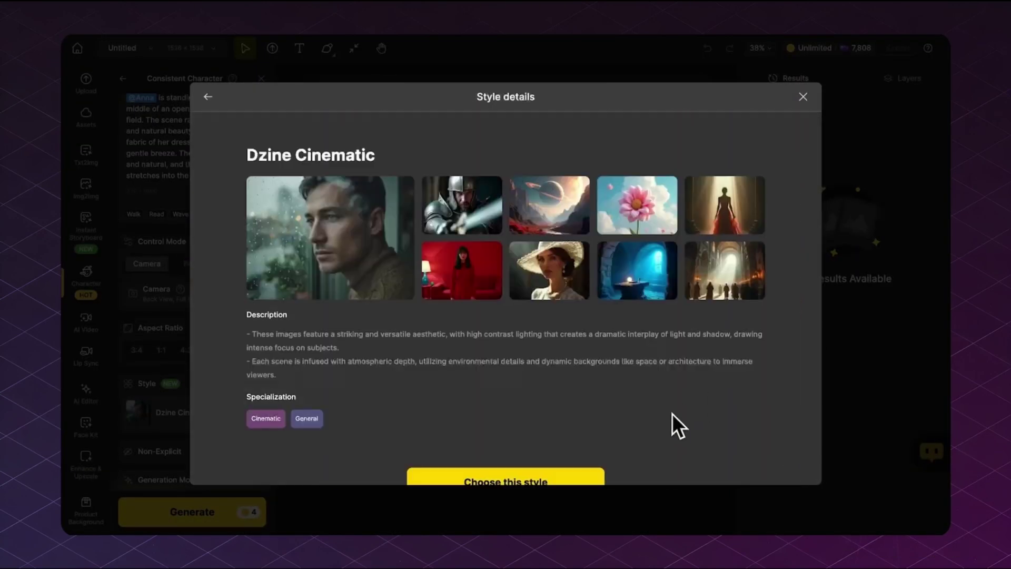
{"action": "scroll", "coordinate": [671, 413], "scroll_direction": "down", "scroll_amount": 1}
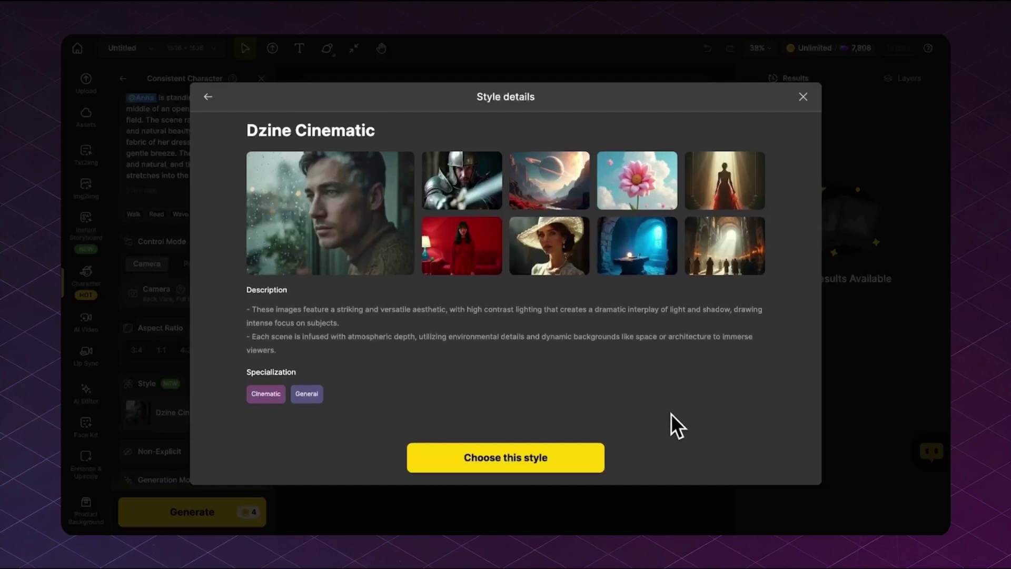
{"action": "left_click", "coordinate": [521, 470]}
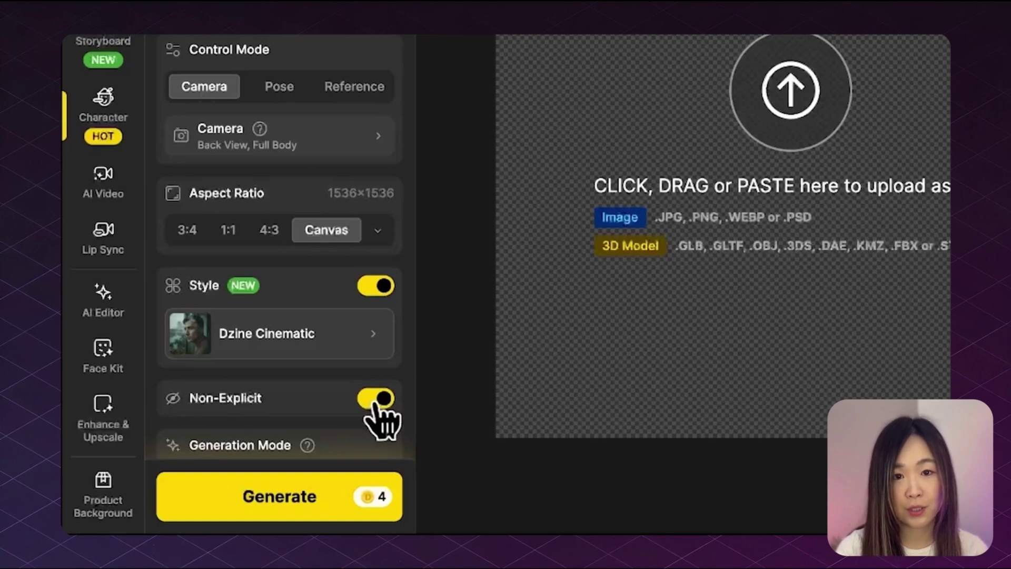
Step: Turn Non-Explicit filtering on and keep Generation Mode at Normal
{"action": "left_click", "coordinate": [376, 399]}
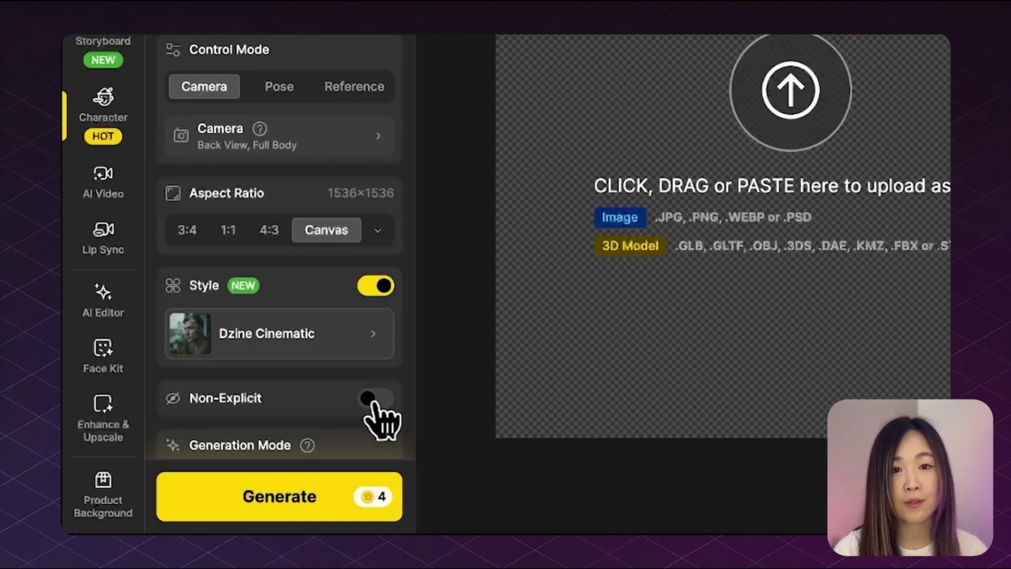
{"action": "left_click", "coordinate": [377, 399]}
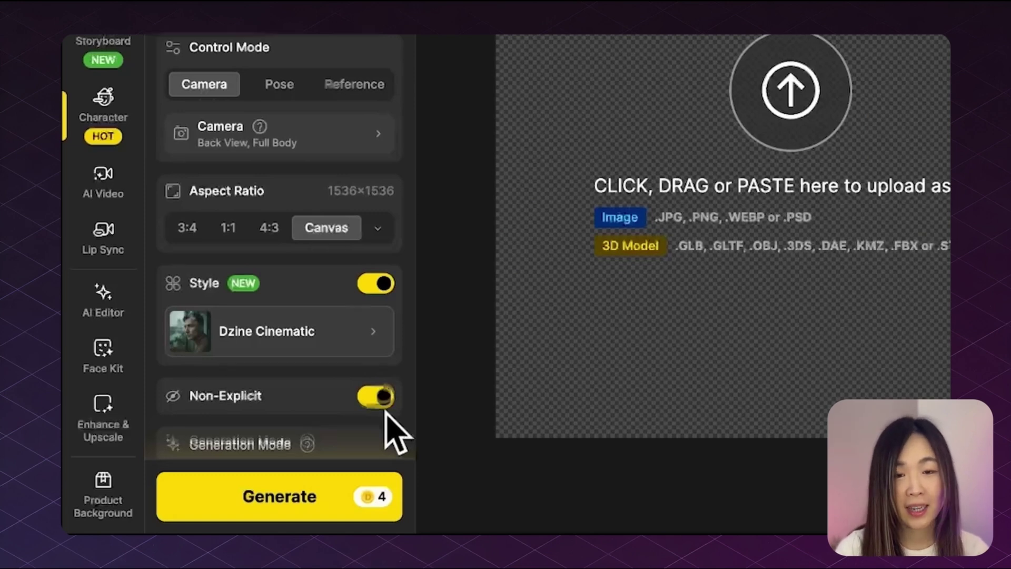
{"action": "scroll", "coordinate": [387, 414], "scroll_direction": "down", "scroll_amount": 3}
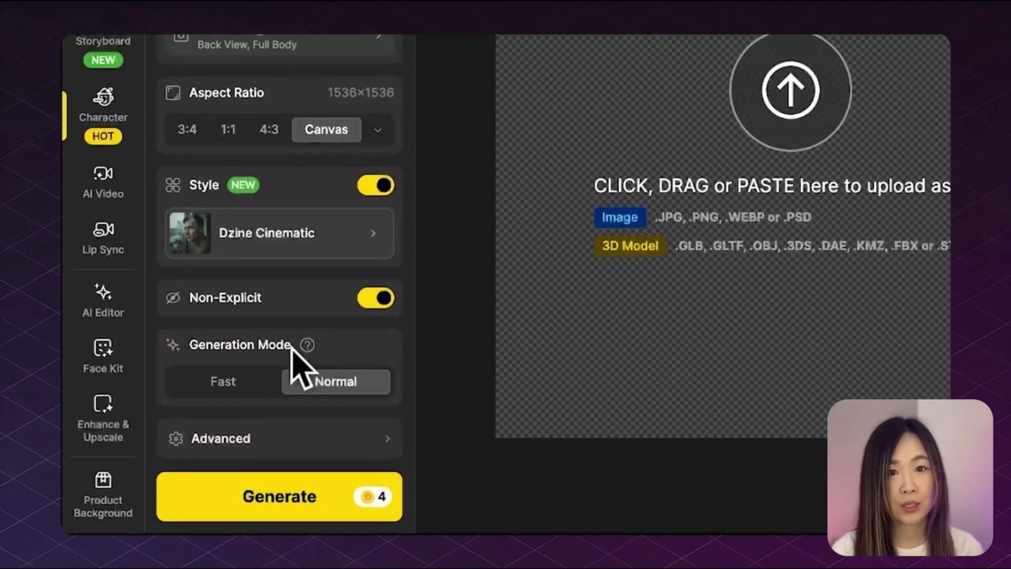
{"action": "mouse_move", "coordinate": [307, 345]}
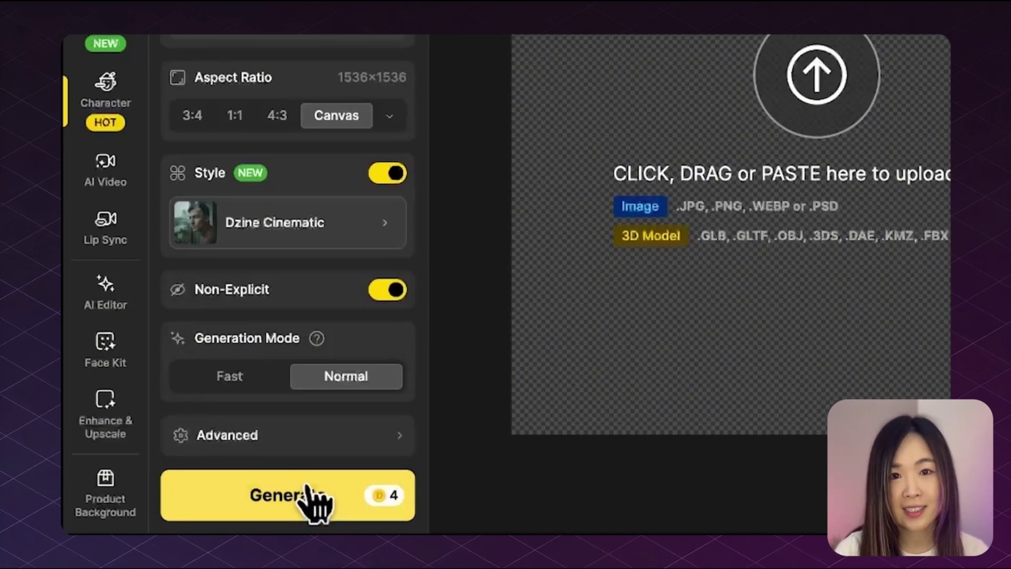
Step: Generate the back-view Anna images and compare the long-dress and short-dress results on the canvas
{"action": "left_click", "coordinate": [308, 492]}
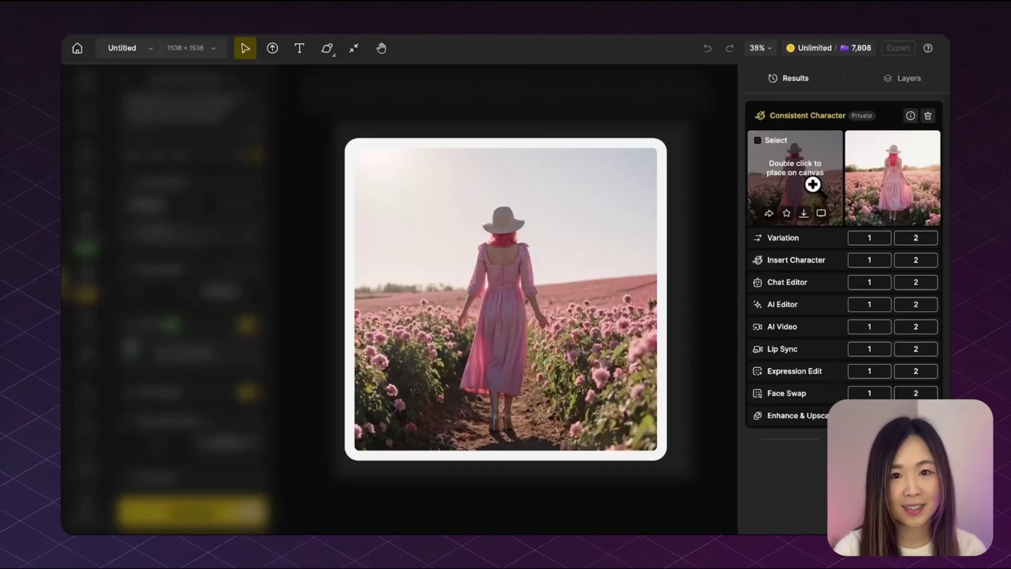
{"action": "left_click", "coordinate": [892, 196]}
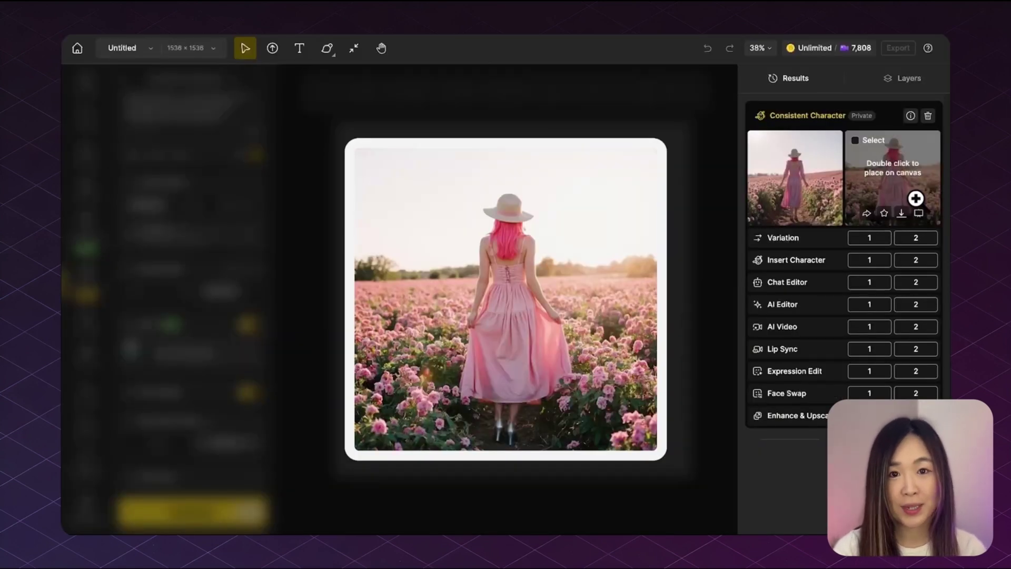
{"action": "left_click", "coordinate": [802, 190]}
{"action": "left_click", "coordinate": [889, 199]}
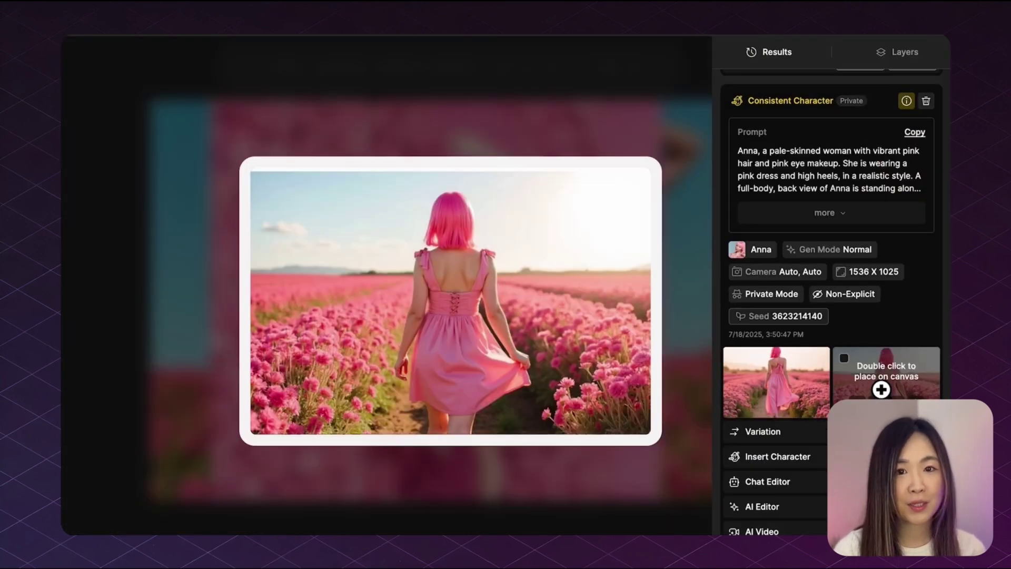
{"action": "left_click", "coordinate": [803, 396]}
{"action": "left_click", "coordinate": [889, 393]}
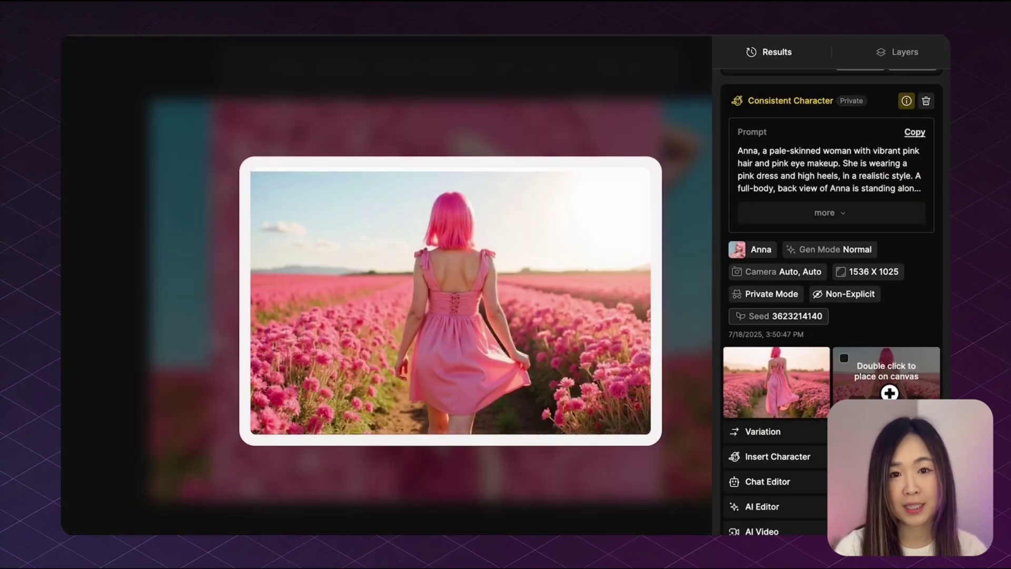
{"action": "left_click", "coordinate": [791, 388]}
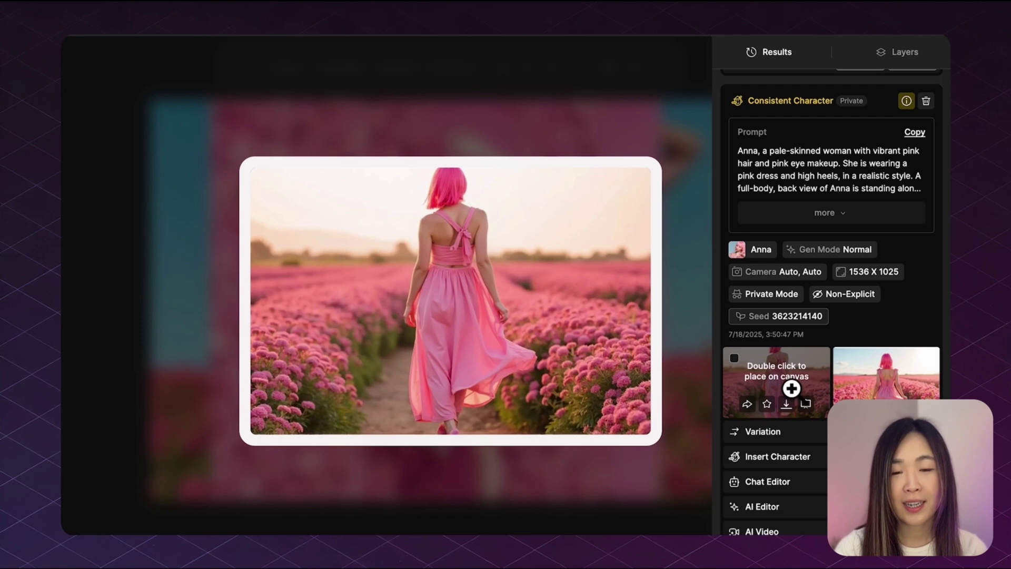
{"action": "left_click", "coordinate": [879, 384]}
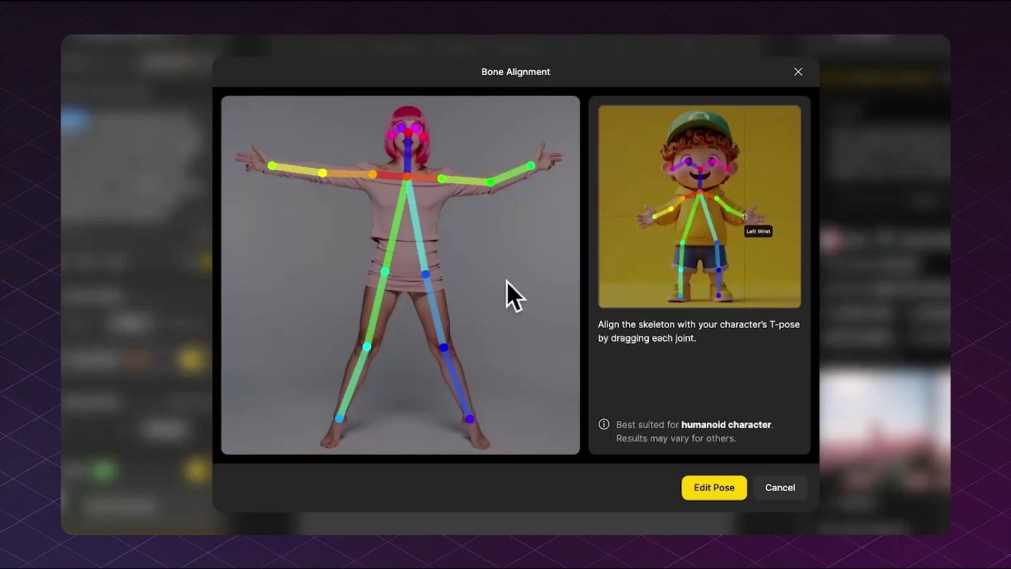
Step: Open the 3D pose editor from Bone Alignment and rotate the view around the skeleton
{"action": "left_click", "coordinate": [750, 275]}
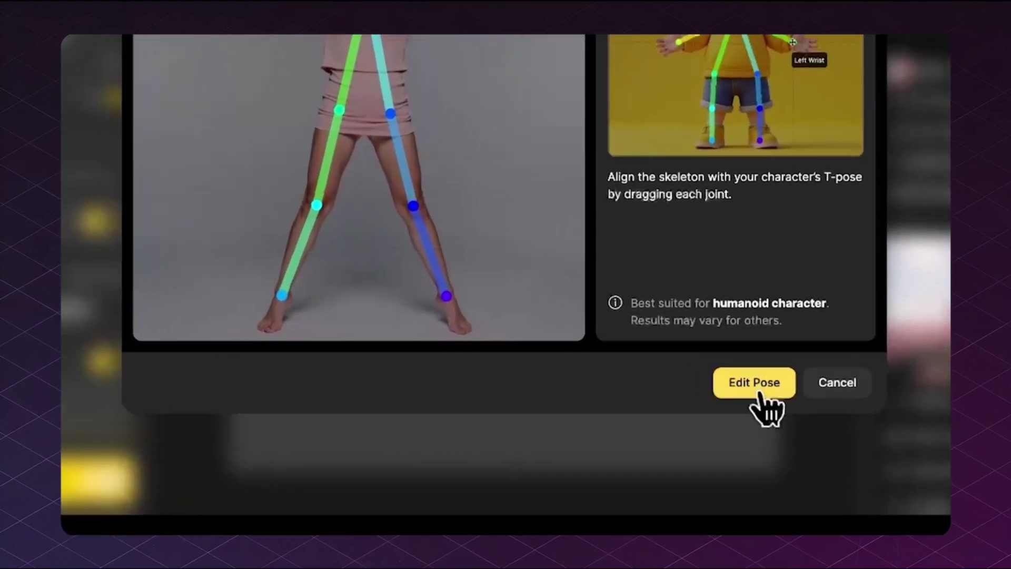
{"action": "left_click", "coordinate": [760, 395]}
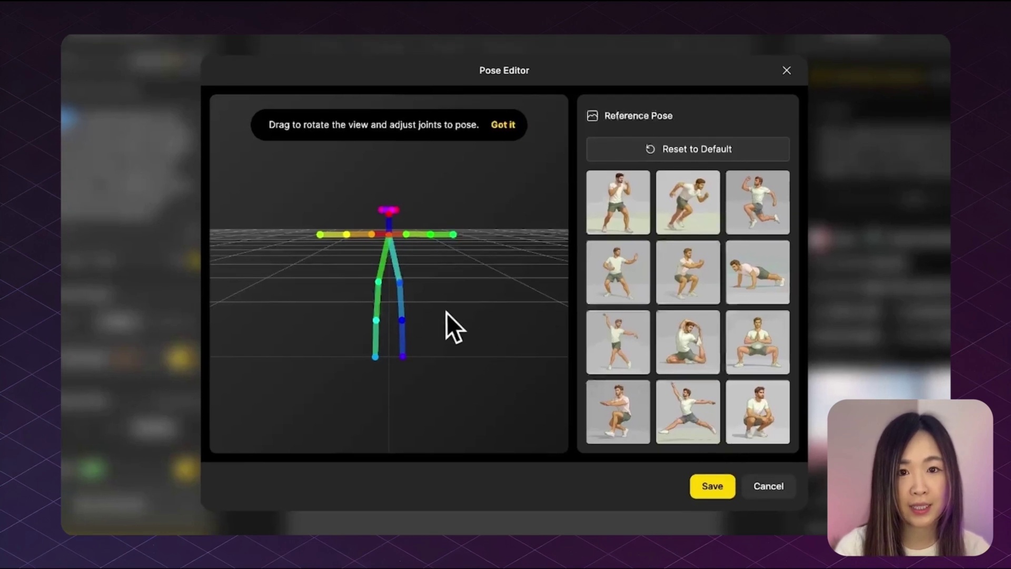
{"action": "scroll", "coordinate": [488, 354], "scroll_direction": "up", "scroll_amount": 3}
{"action": "scroll", "coordinate": [488, 352], "scroll_direction": "up", "scroll_amount": 2}
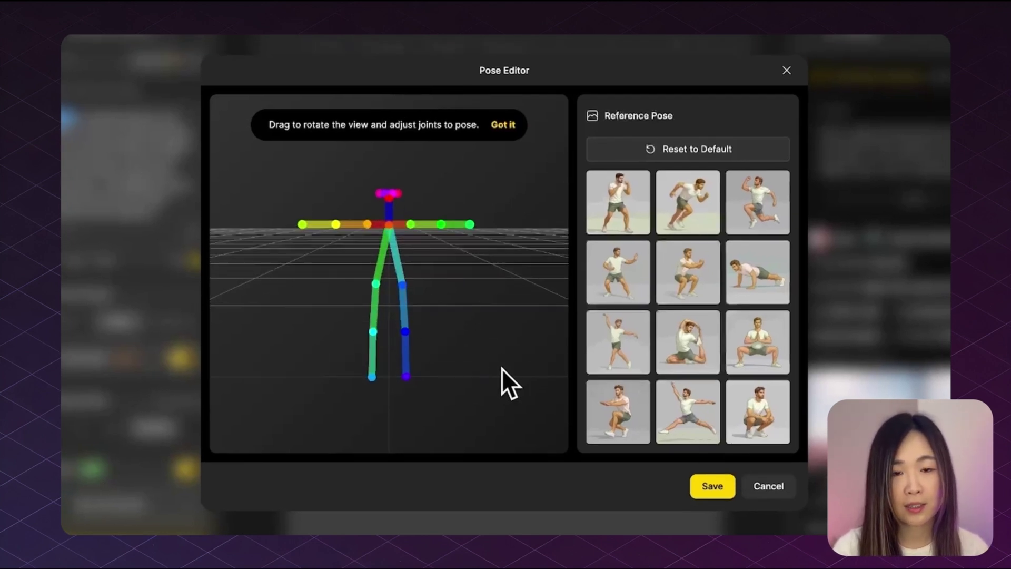
{"action": "left_click_drag", "start_coordinate": [501, 365], "coordinate": [369, 237]}
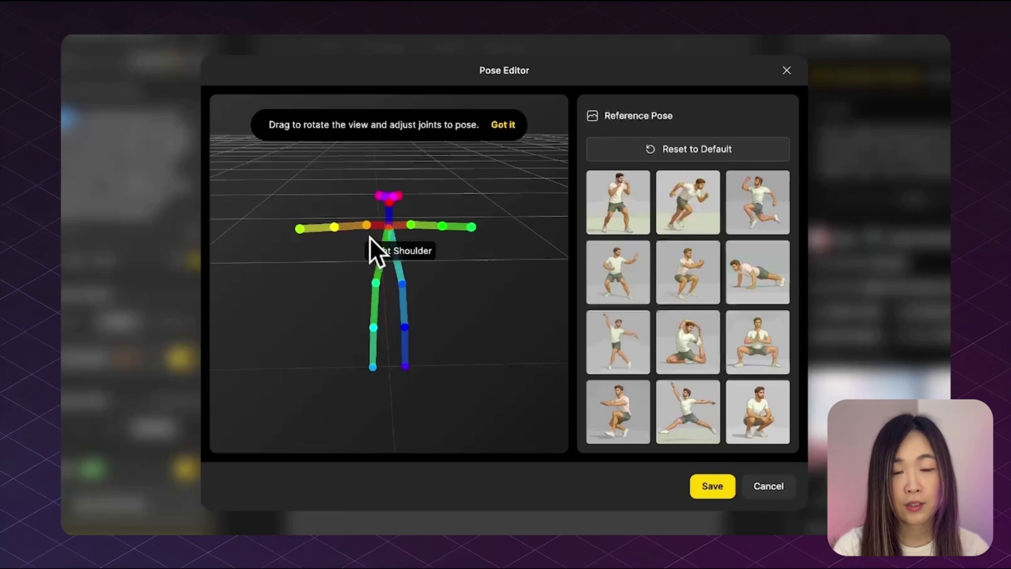
Step: Pose the skeleton with the left arm up, right arm folded, right knee raised, head turned
{"action": "mouse_move", "coordinate": [473, 228]}
{"action": "left_mouse_down"}
{"action": "mouse_move", "coordinate": [487, 210]}
{"action": "mouse_move", "coordinate": [449, 165]}
{"action": "mouse_move", "coordinate": [419, 163]}
{"action": "mouse_move", "coordinate": [507, 190]}
{"action": "mouse_move", "coordinate": [487, 199]}
{"action": "mouse_move", "coordinate": [511, 192]}
{"action": "mouse_move", "coordinate": [474, 210]}
{"action": "left_mouse_up"}
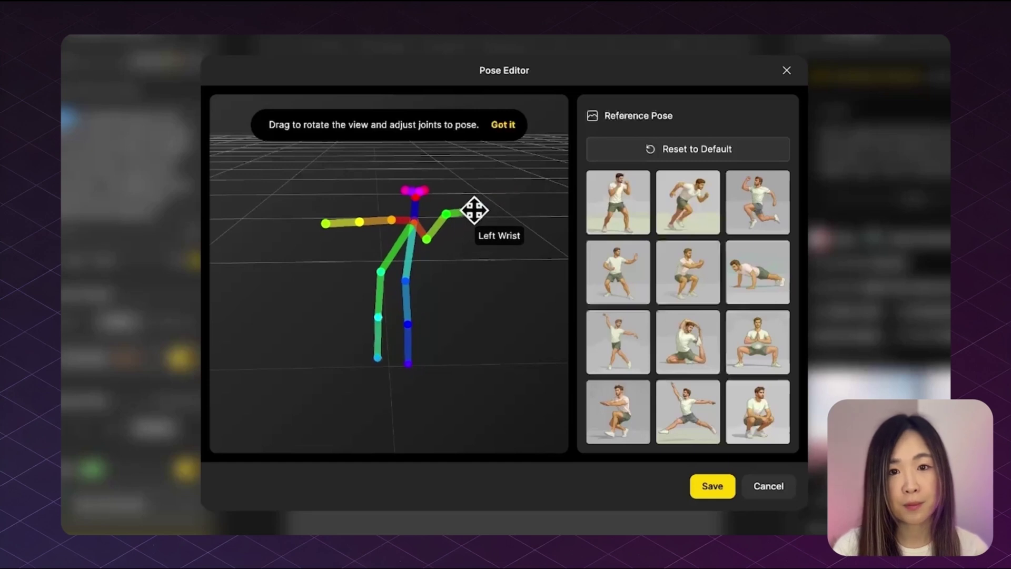
{"action": "left_click_drag", "start_coordinate": [334, 215], "coordinate": [369, 183]}
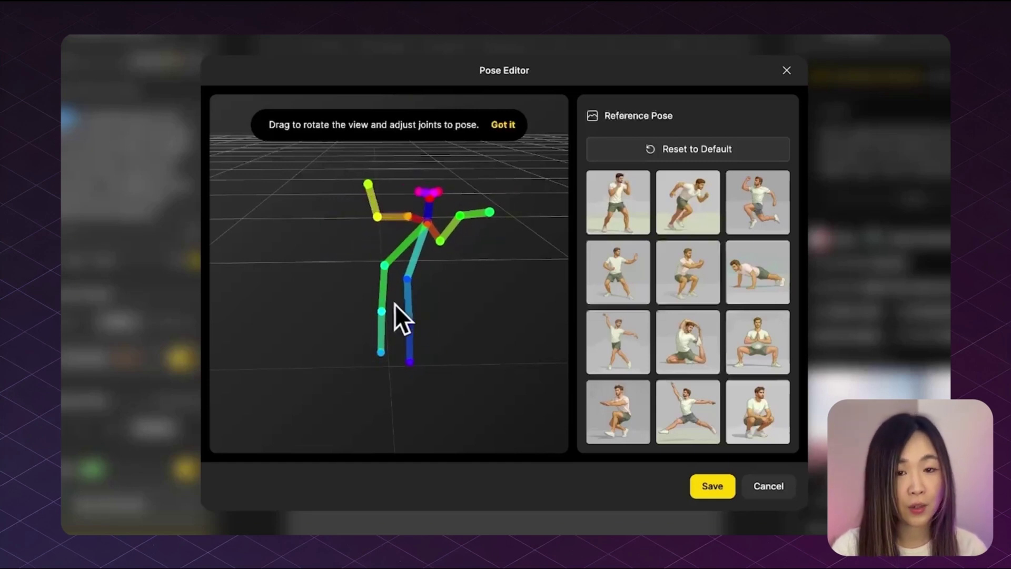
{"action": "left_click_drag", "start_coordinate": [381, 311], "coordinate": [343, 248]}
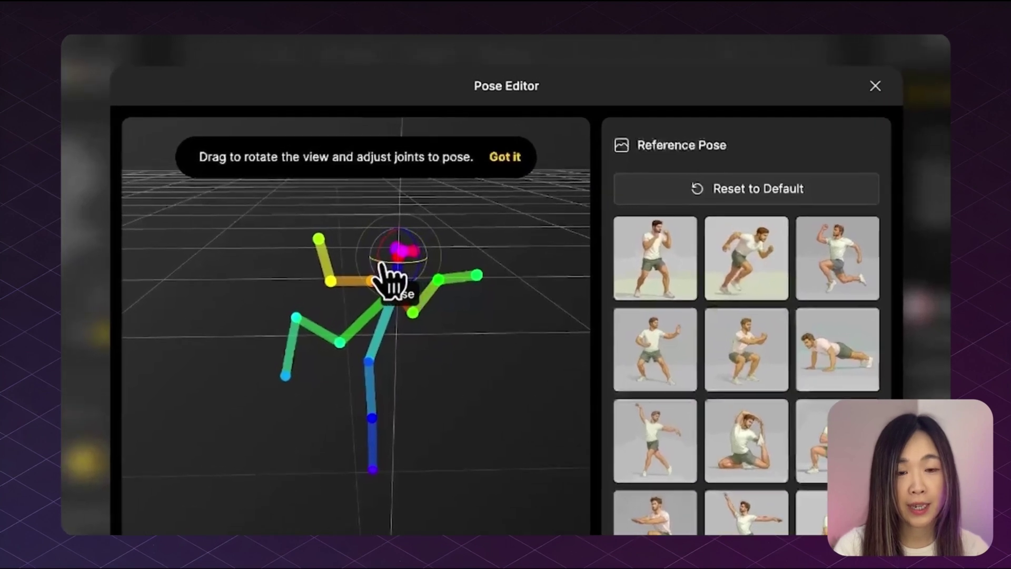
{"action": "left_click_drag", "start_coordinate": [383, 264], "coordinate": [429, 289]}
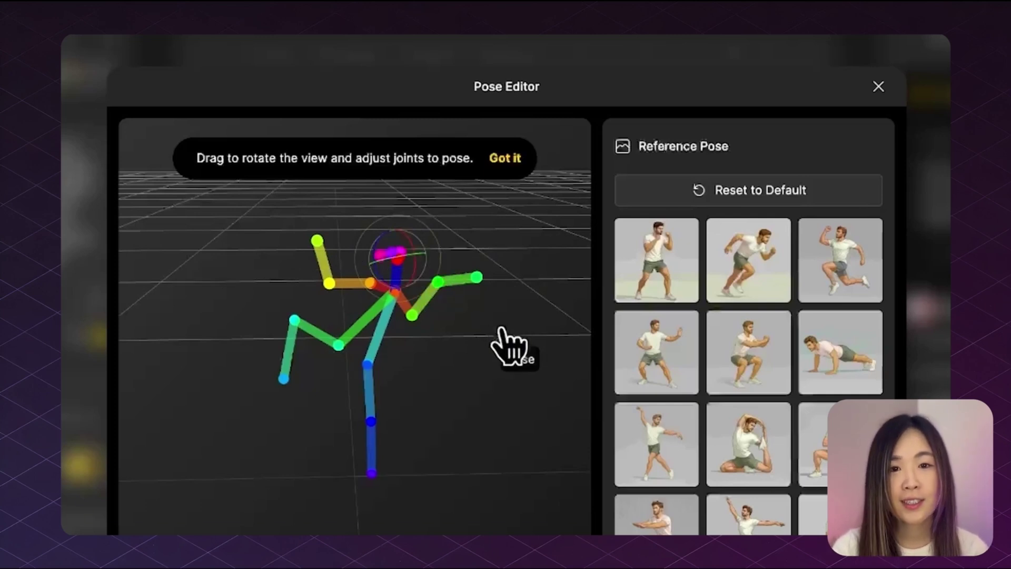
Step: Reset the skeleton, try boxing, running and dance reference poses, then raise the left arm and bend a leg
{"action": "left_click", "coordinate": [737, 191]}
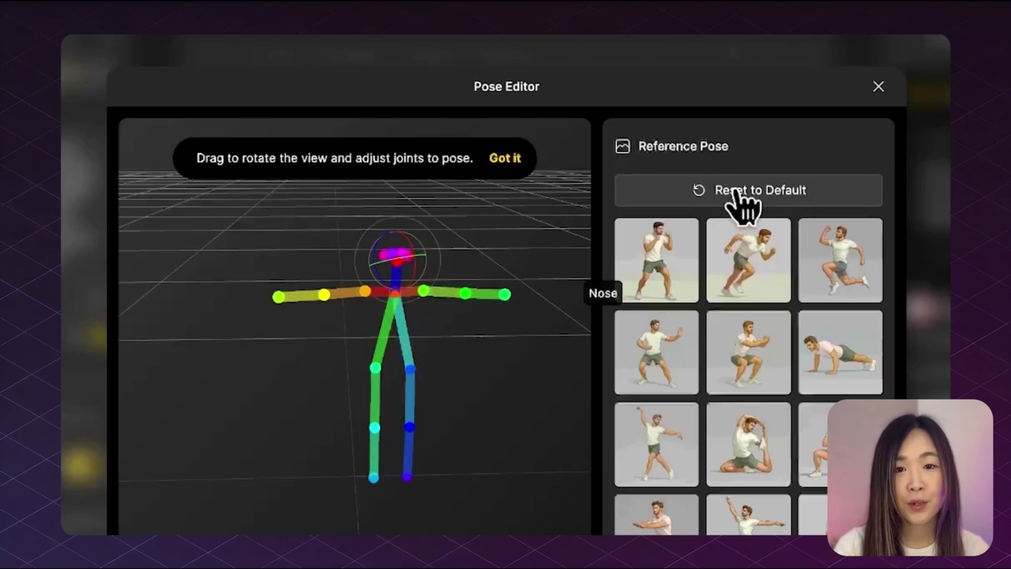
{"action": "left_click_drag", "start_coordinate": [510, 442], "coordinate": [428, 452]}
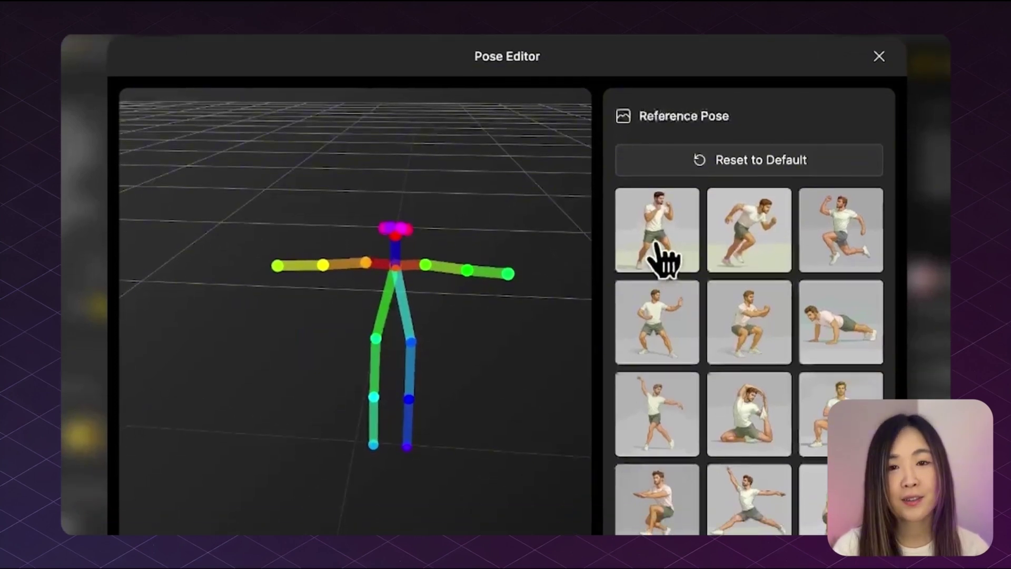
{"action": "left_click", "coordinate": [657, 245]}
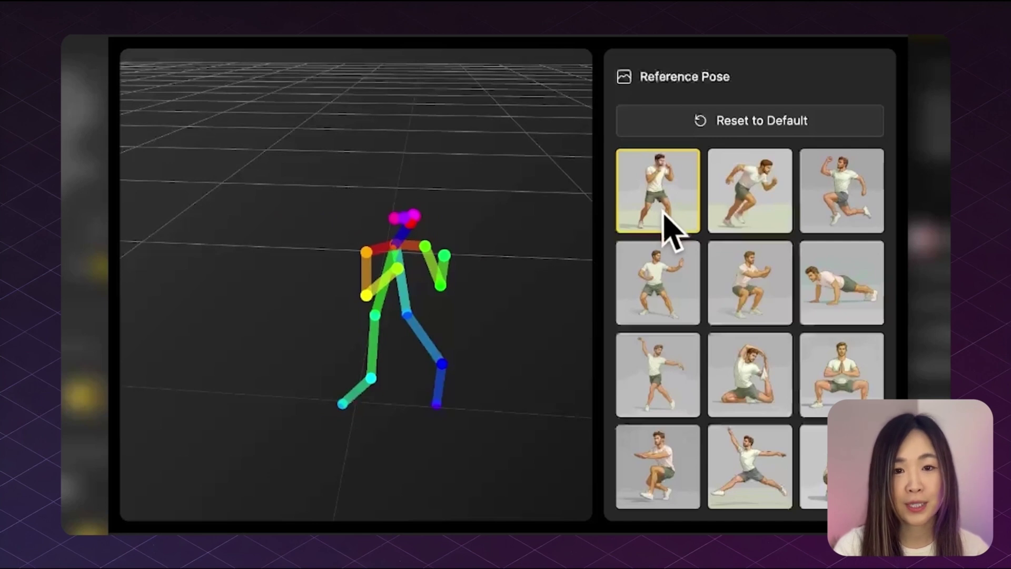
{"action": "left_click", "coordinate": [762, 221]}
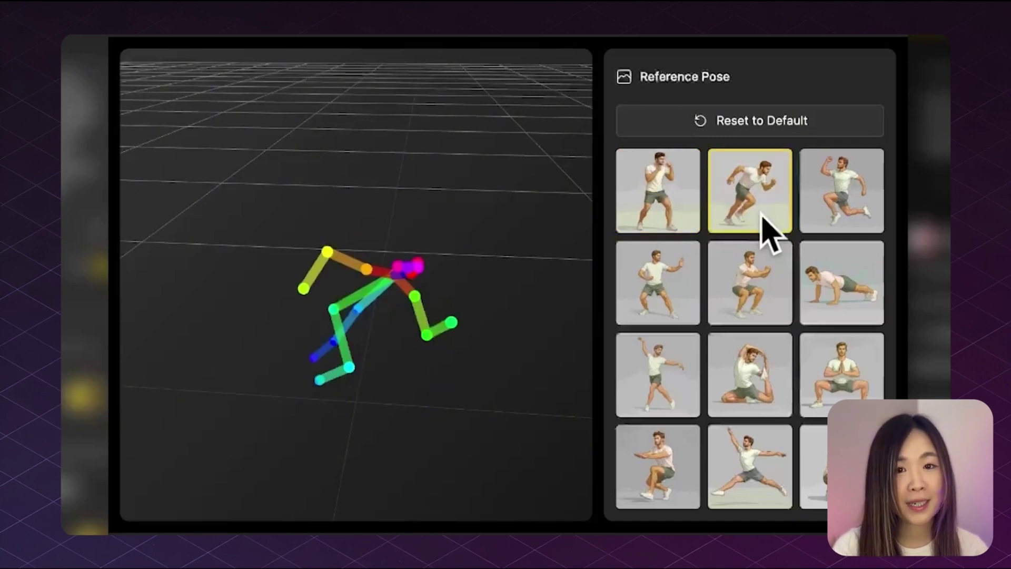
{"action": "left_click", "coordinate": [677, 437]}
{"action": "left_click", "coordinate": [684, 384]}
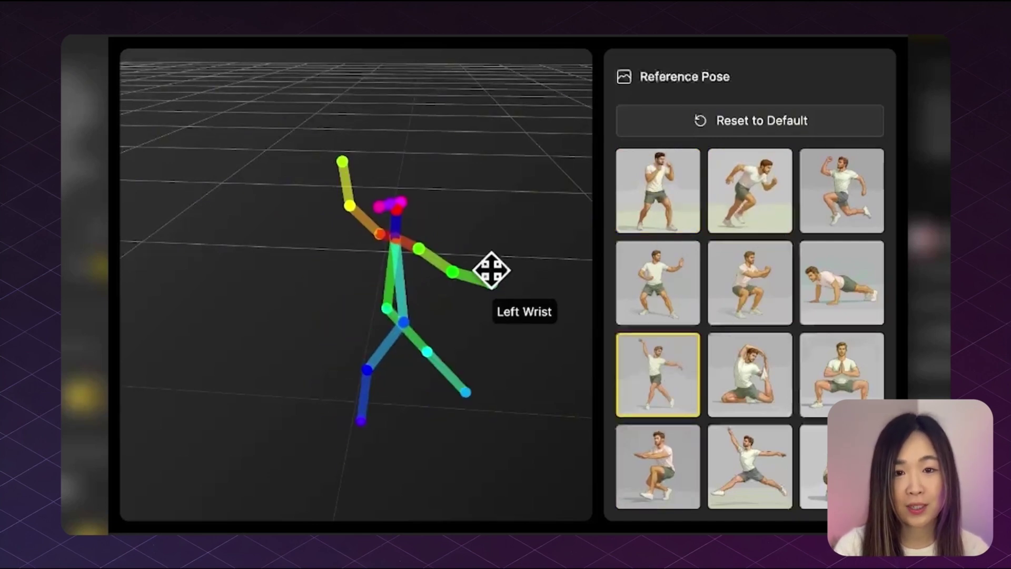
{"action": "left_click_drag", "start_coordinate": [491, 270], "coordinate": [480, 192]}
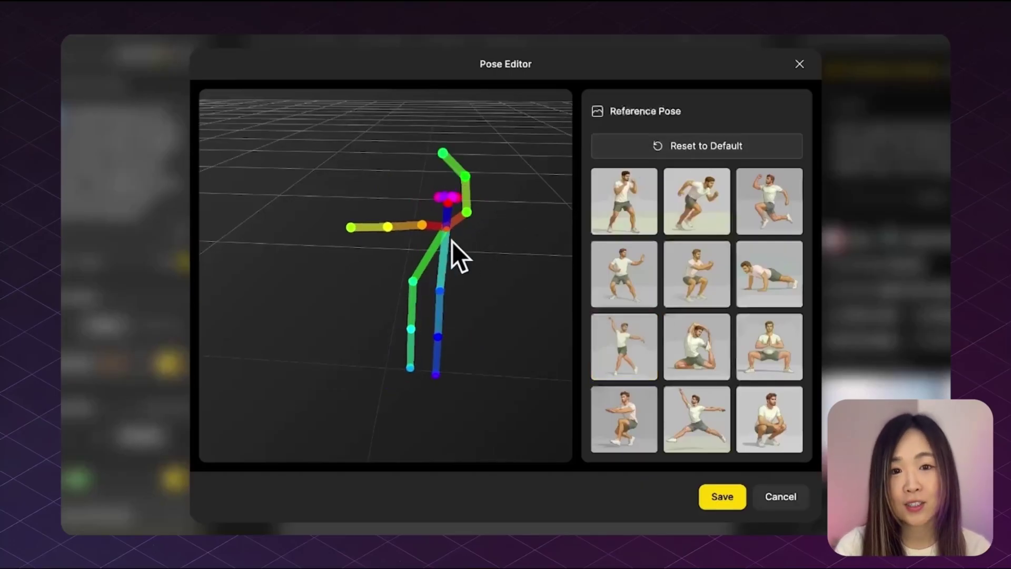
{"action": "left_click_drag", "start_coordinate": [452, 241], "coordinate": [548, 388]}
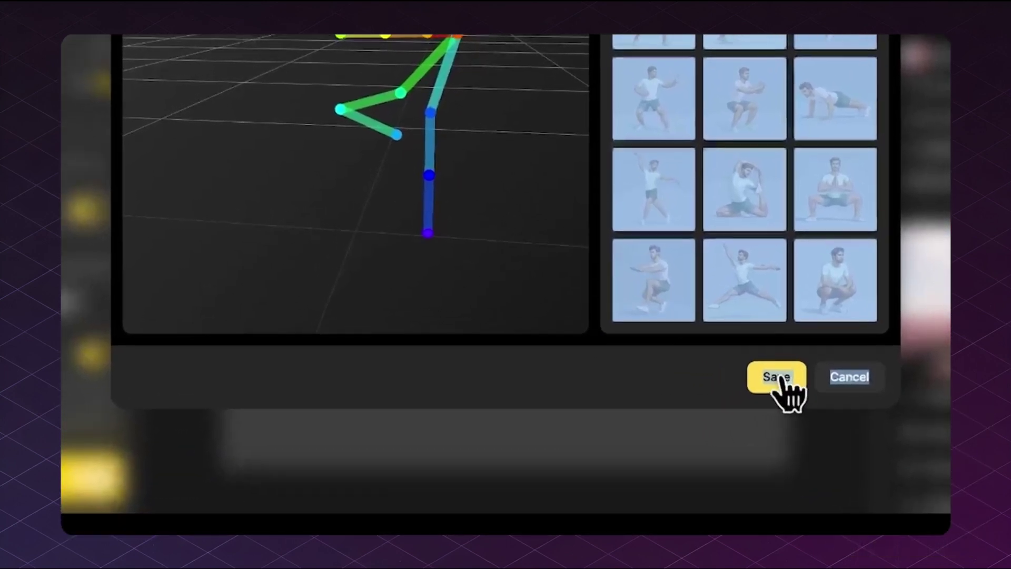
Step: Save the custom pose and rotate the skeleton's upper body at the hip
{"action": "left_click", "coordinate": [737, 445]}
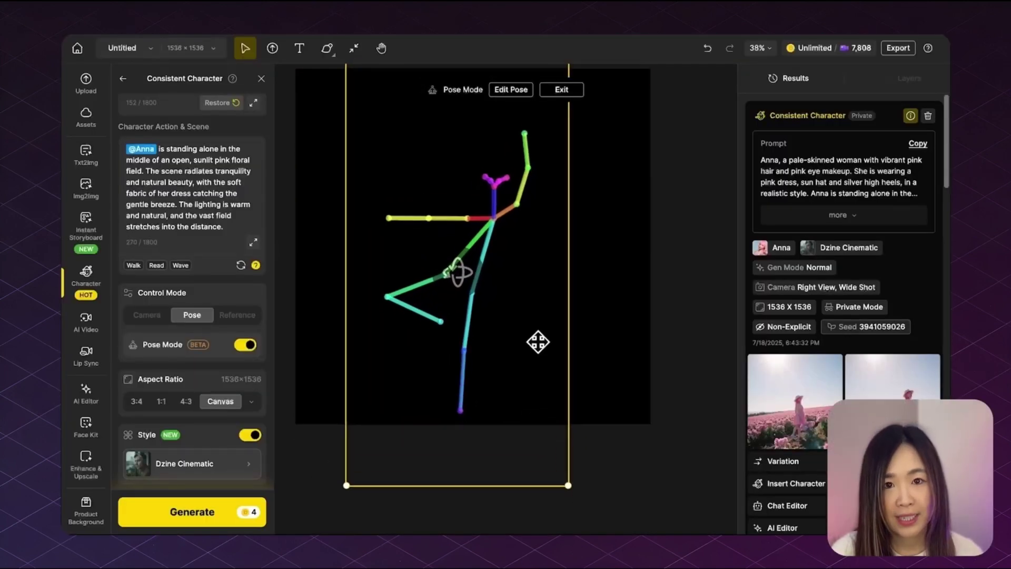
{"action": "scroll", "coordinate": [544, 357], "scroll_direction": "up", "scroll_amount": 3}
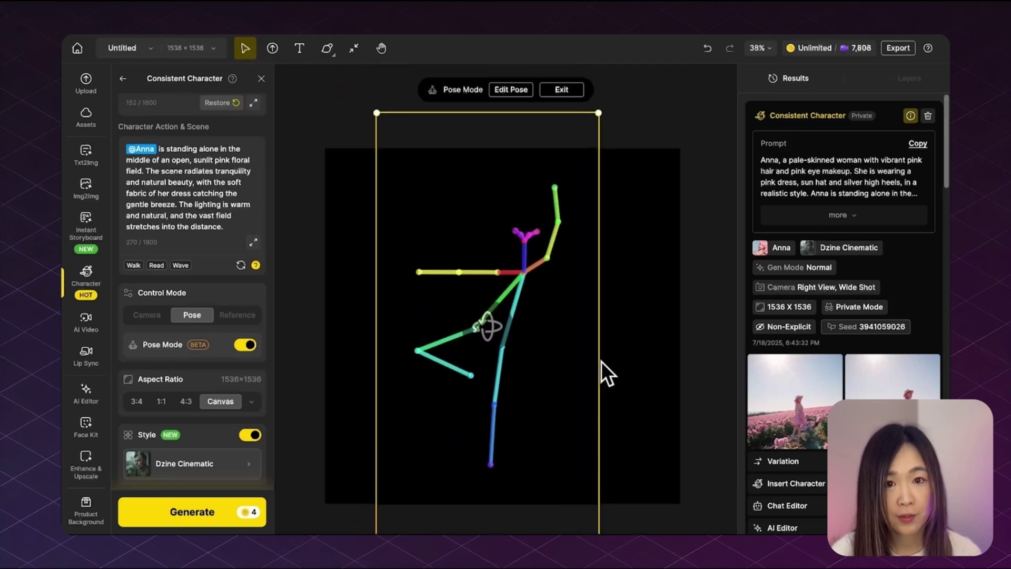
{"action": "scroll", "coordinate": [601, 361], "scroll_direction": "down", "scroll_amount": 2}
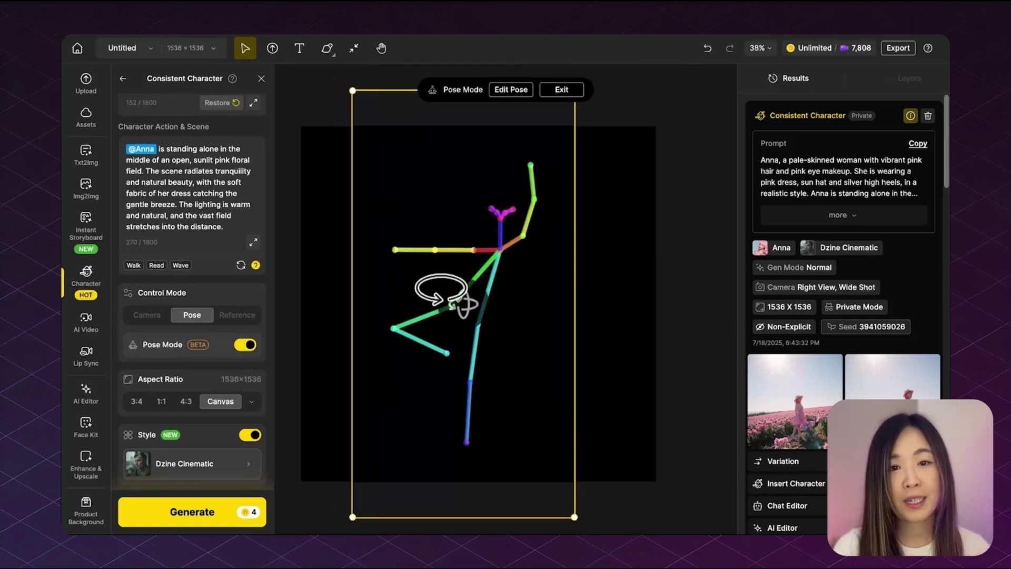
{"action": "left_click_drag", "start_coordinate": [448, 300], "coordinate": [473, 303]}
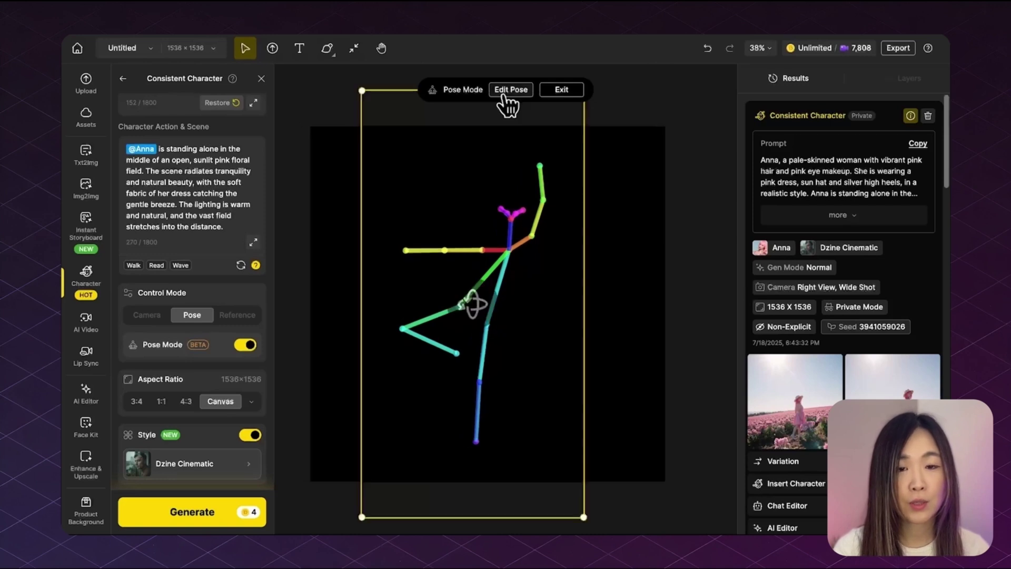
{"action": "left_click", "coordinate": [507, 94]}
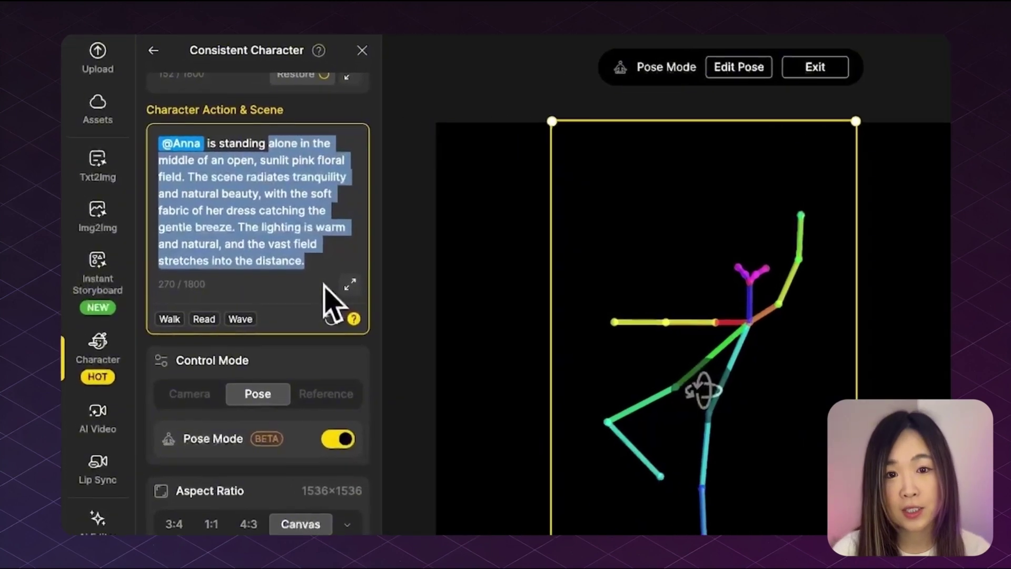
Step: Replace the scene with a pink flower wall, fashion magazine style prompt and turn Style off
{"action": "type", "text": "@Anna is standing in front of a pink flower wall, vibrant color, fashion magazine style"}
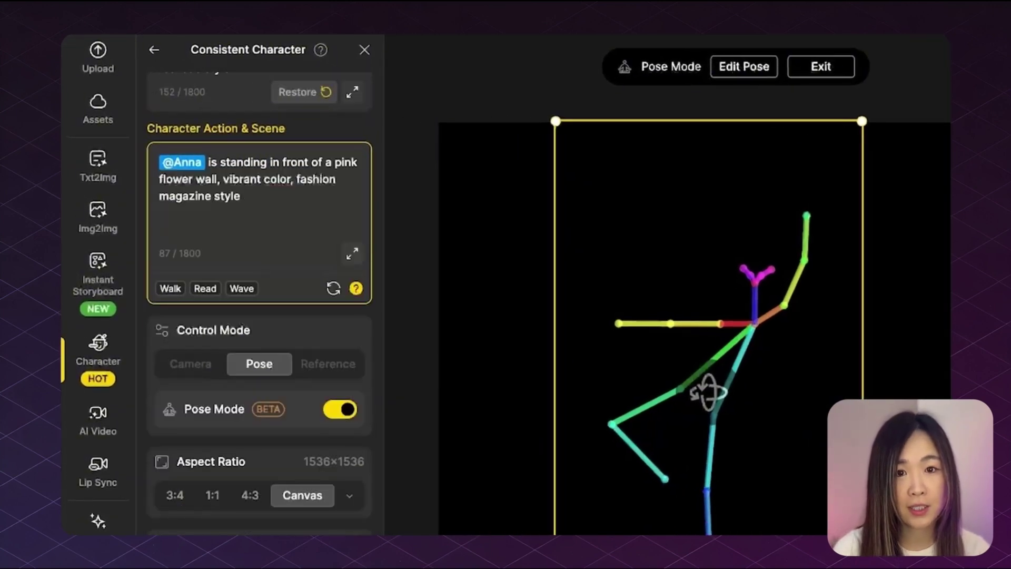
{"action": "scroll", "coordinate": [271, 156], "scroll_direction": "down", "scroll_amount": 8}
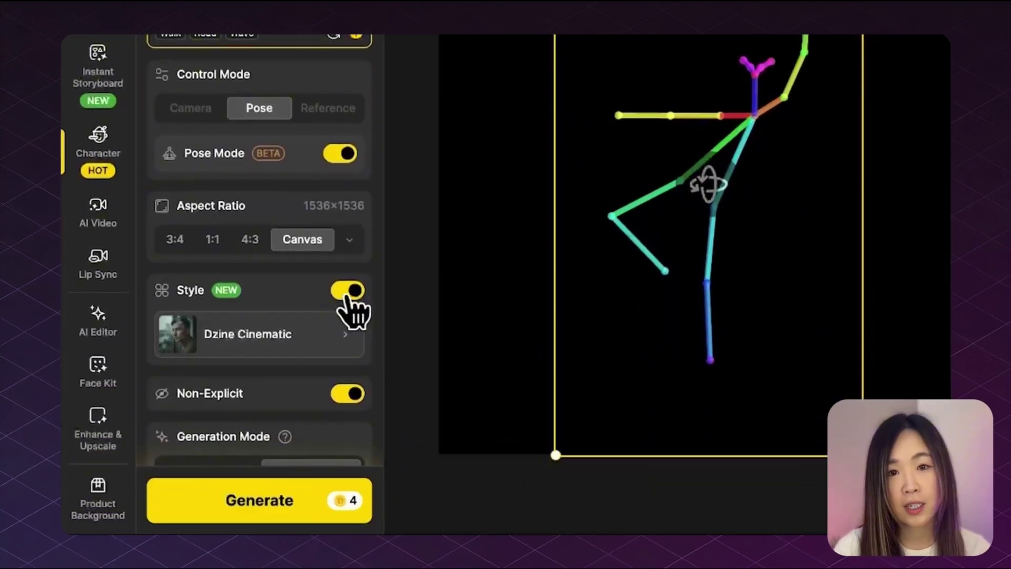
{"action": "left_click", "coordinate": [347, 291]}
{"action": "scroll", "coordinate": [343, 152], "scroll_direction": "down", "scroll_amount": 1}
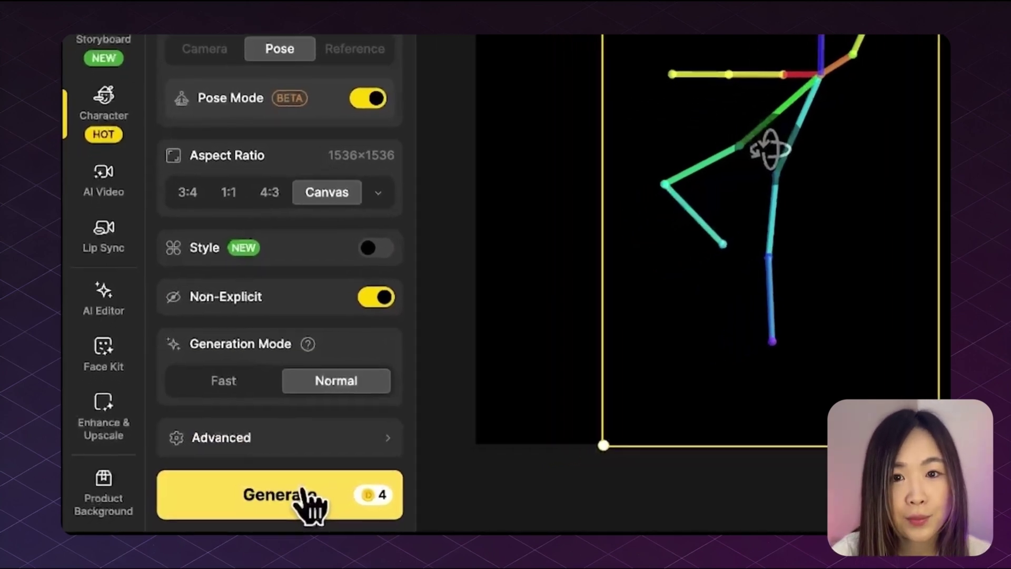
Step: Generate the pink flower wall images and view the floral-arch result full size
{"action": "left_click", "coordinate": [295, 494]}
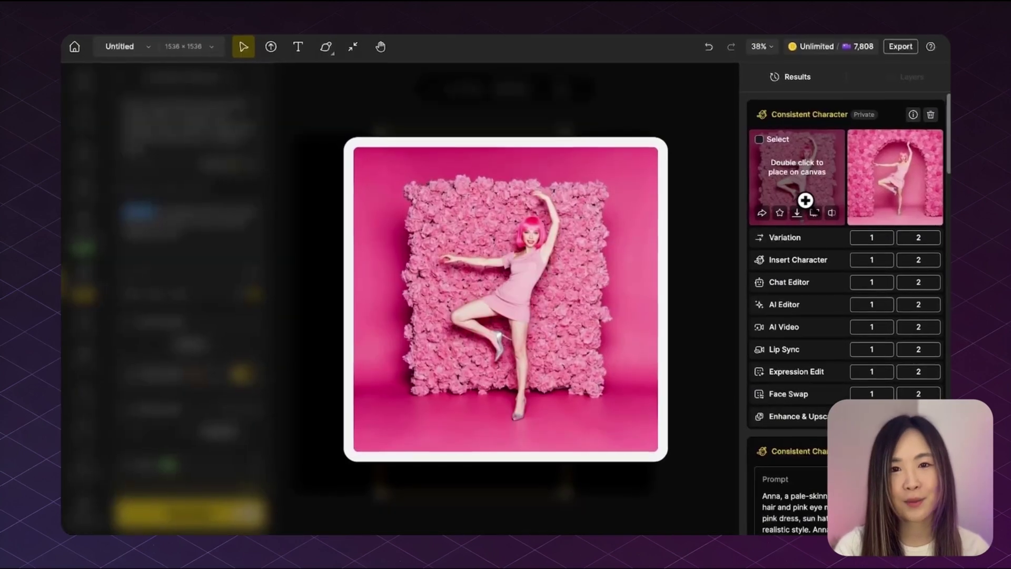
{"action": "left_click", "coordinate": [805, 200]}
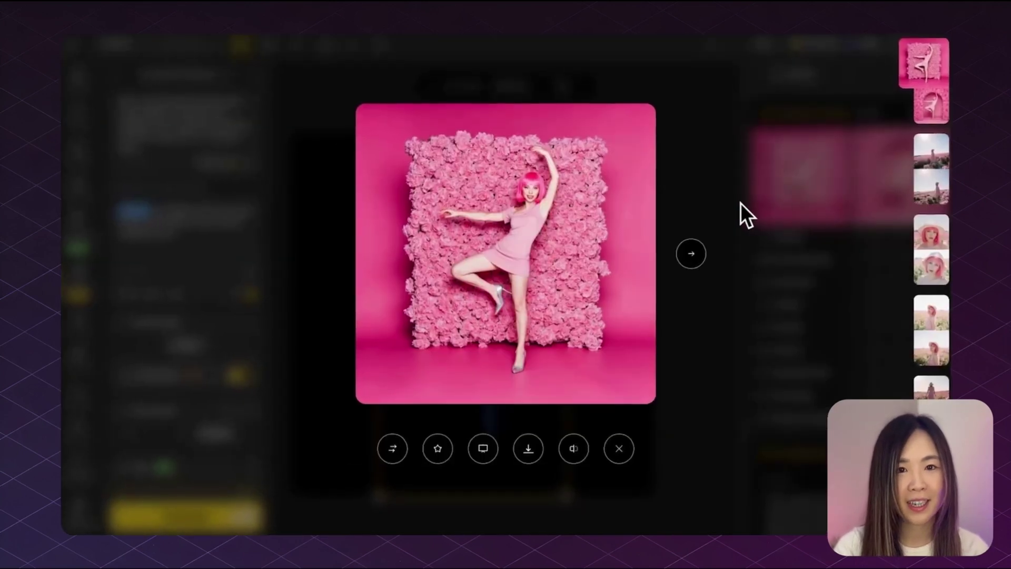
{"action": "left_click", "coordinate": [698, 253]}
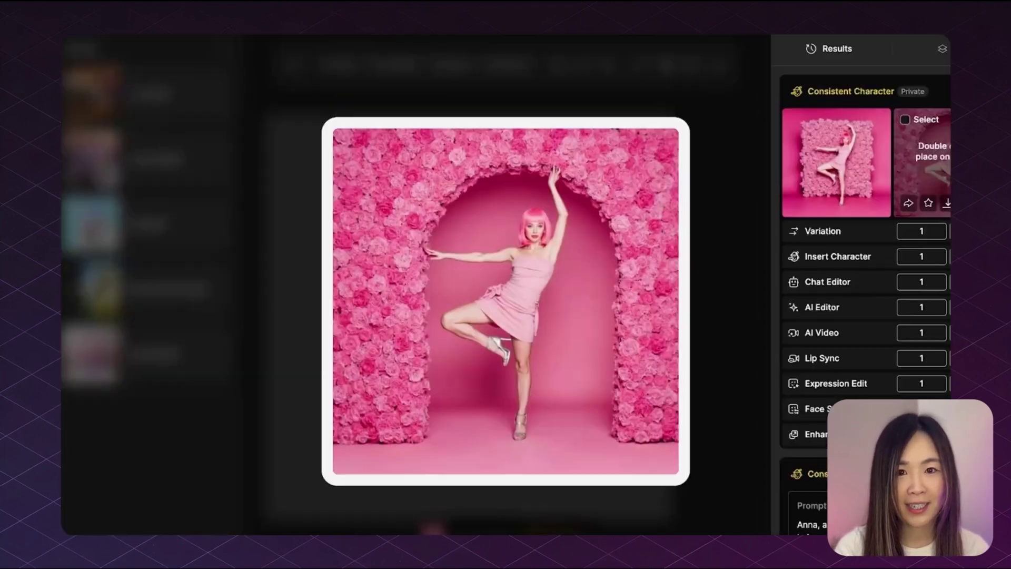
Step: Place the flower-arch image on the canvas and run Hand Repair on the marked hands
{"action": "double_click", "coordinate": [927, 180]}
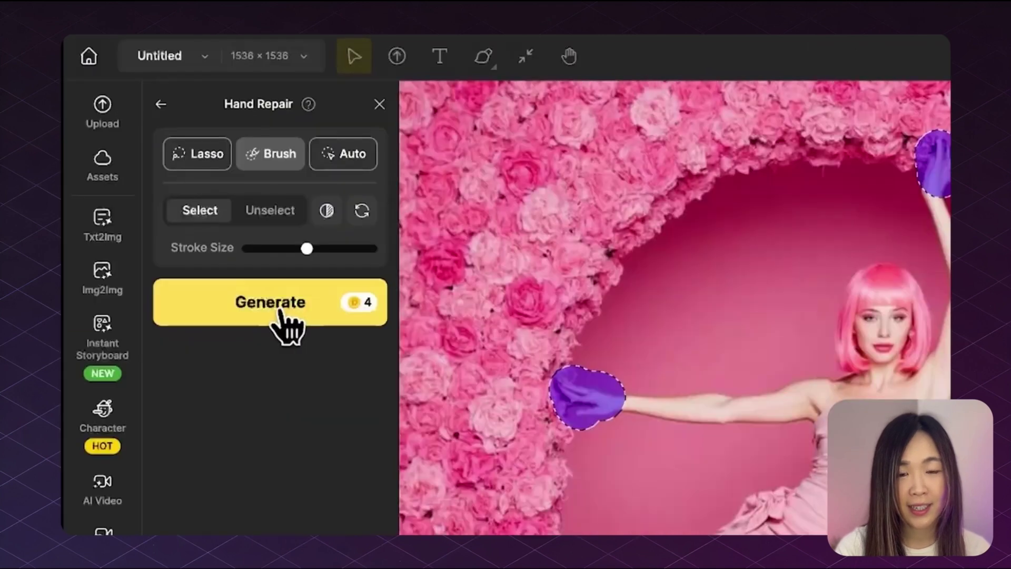
{"action": "left_click", "coordinate": [287, 325]}
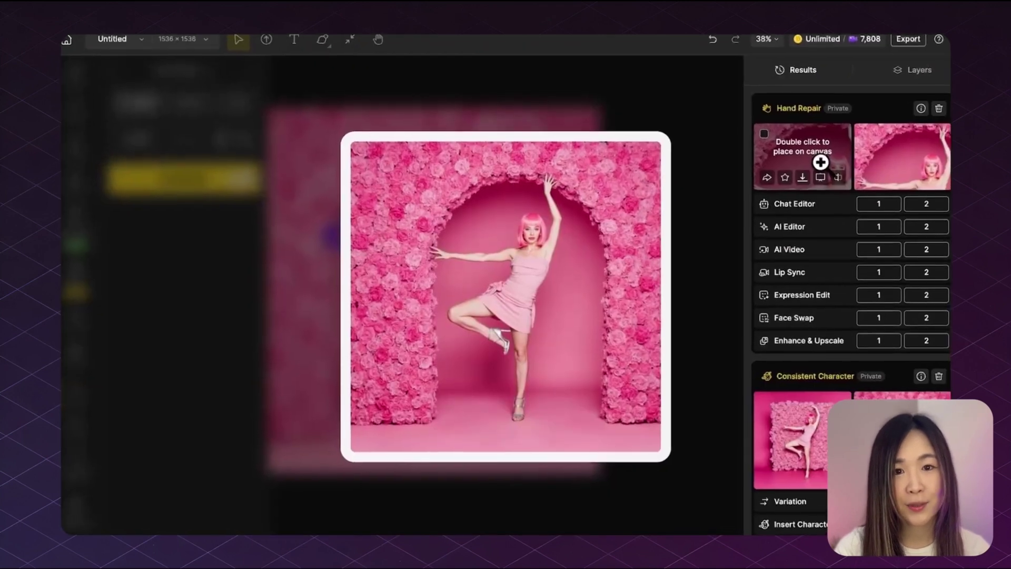
{"action": "mouse_move", "coordinate": [895, 158]}
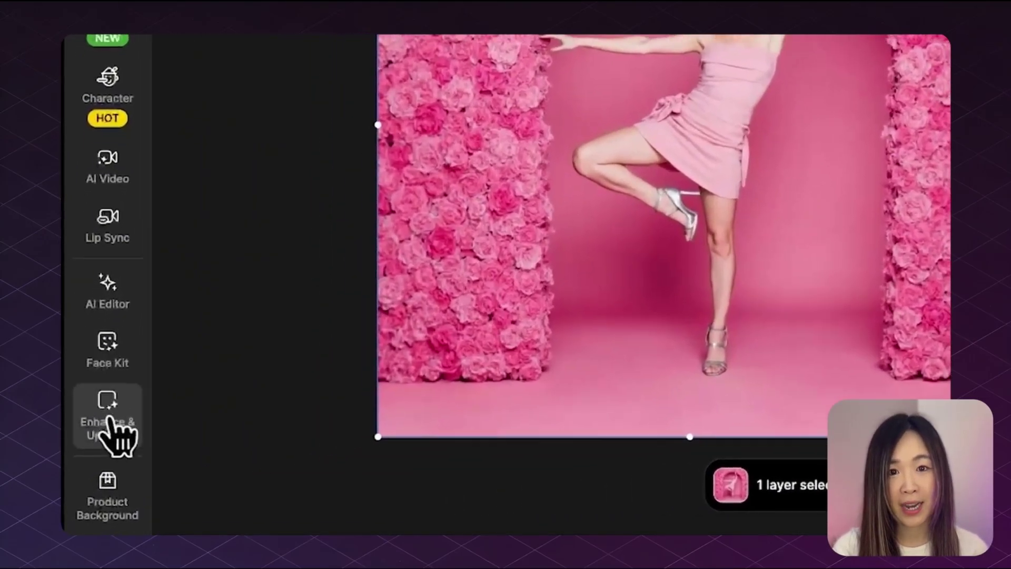
Step: Choose Portrait mode in the Enhance & Upscale tools
{"action": "left_click", "coordinate": [87, 457]}
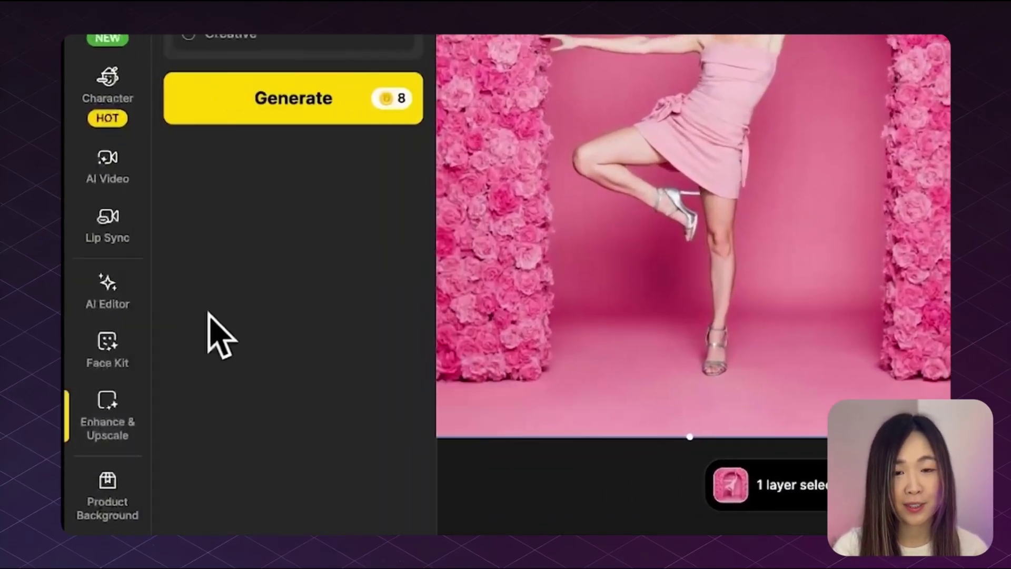
{"action": "mouse_move", "coordinate": [298, 53]}
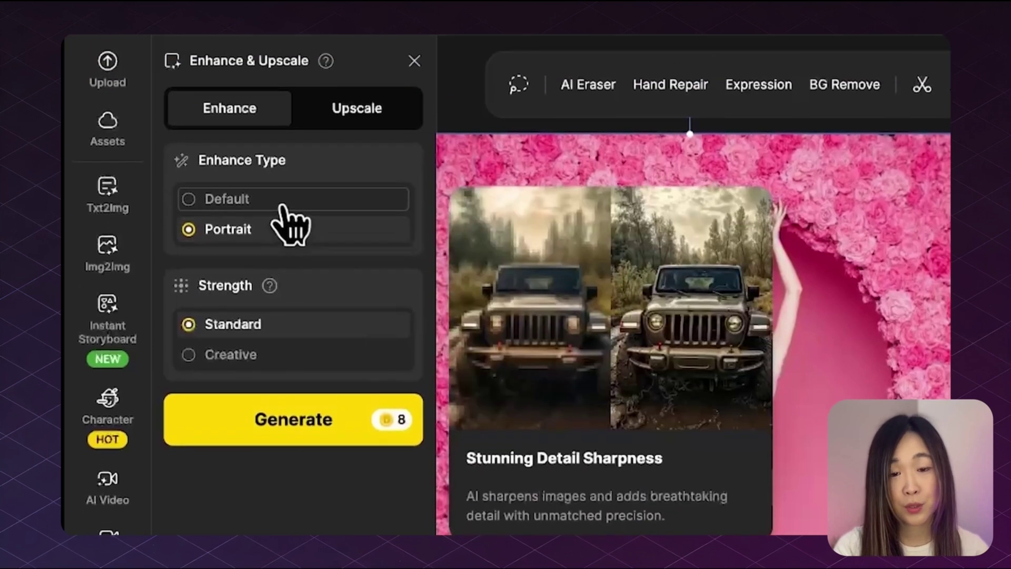
{"action": "mouse_move", "coordinate": [272, 233]}
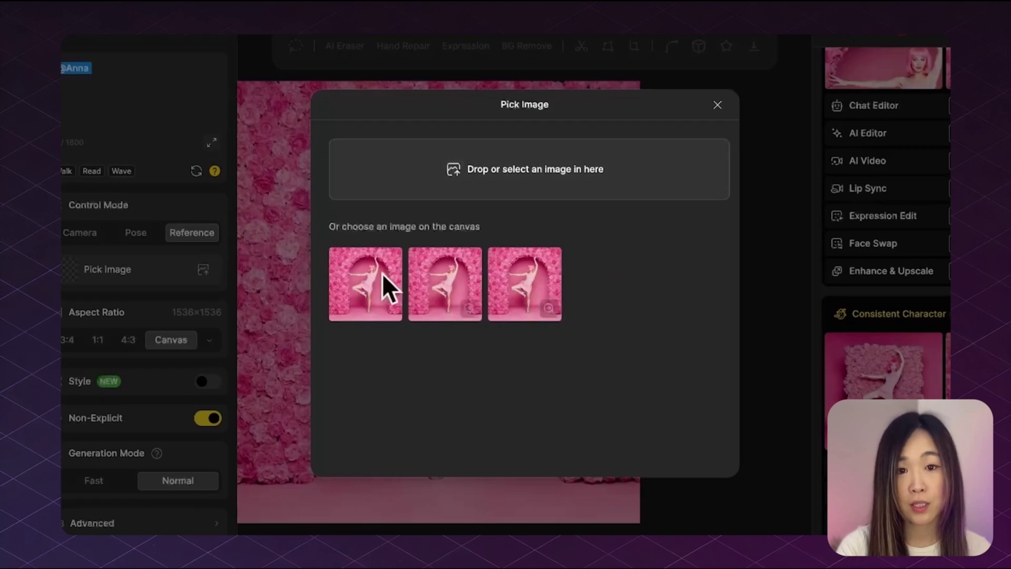
Step: Upload the flying kick.jpg photo from Downloads as the Reference control image
{"action": "left_click", "coordinate": [561, 204]}
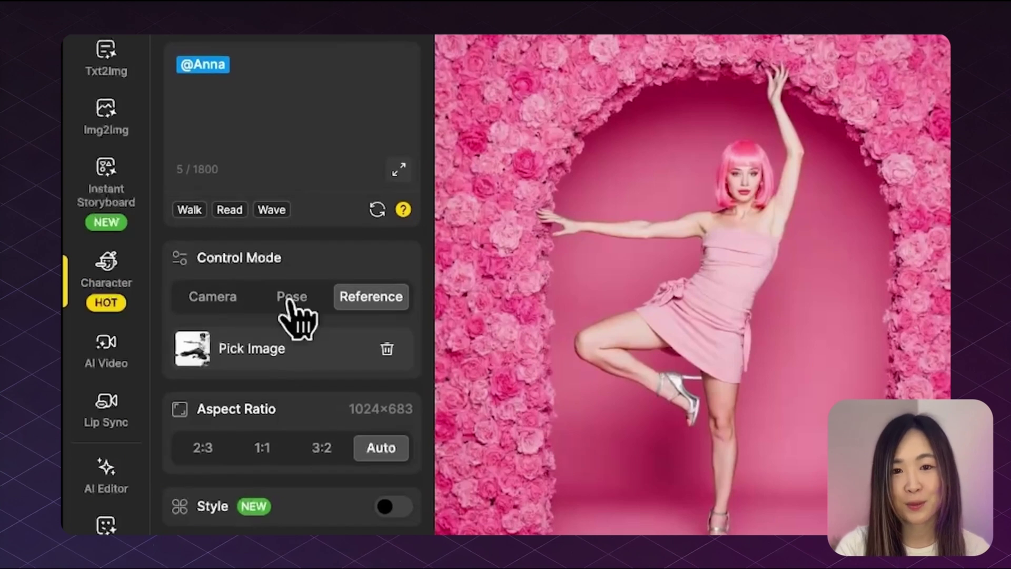
{"action": "scroll", "coordinate": [291, 311], "scroll_direction": "down", "scroll_amount": 1}
{"action": "scroll", "coordinate": [291, 311], "scroll_direction": "up", "scroll_amount": 5}
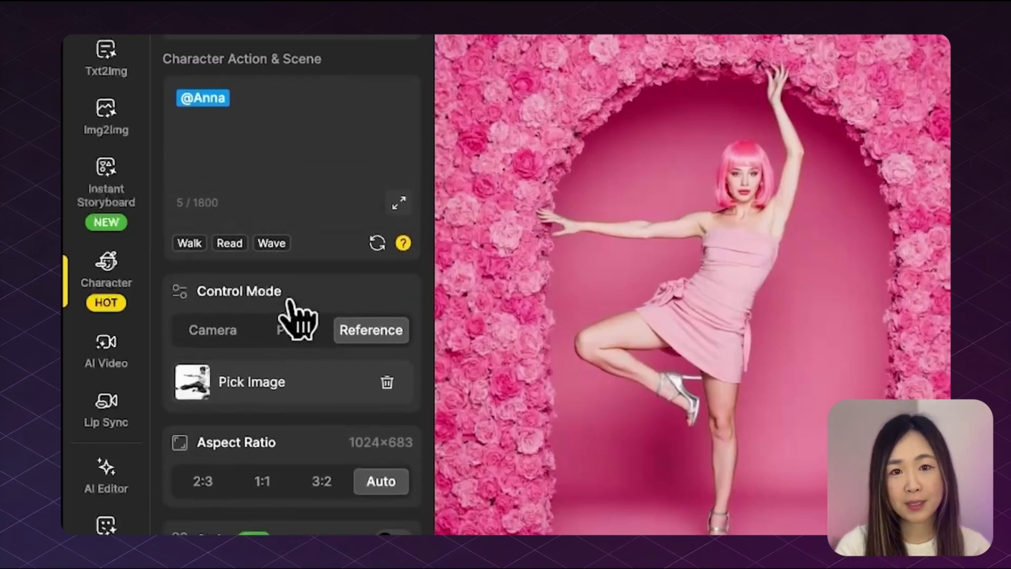
{"action": "scroll", "coordinate": [295, 316], "scroll_direction": "up", "scroll_amount": 1}
{"action": "left_click", "coordinate": [283, 220]}
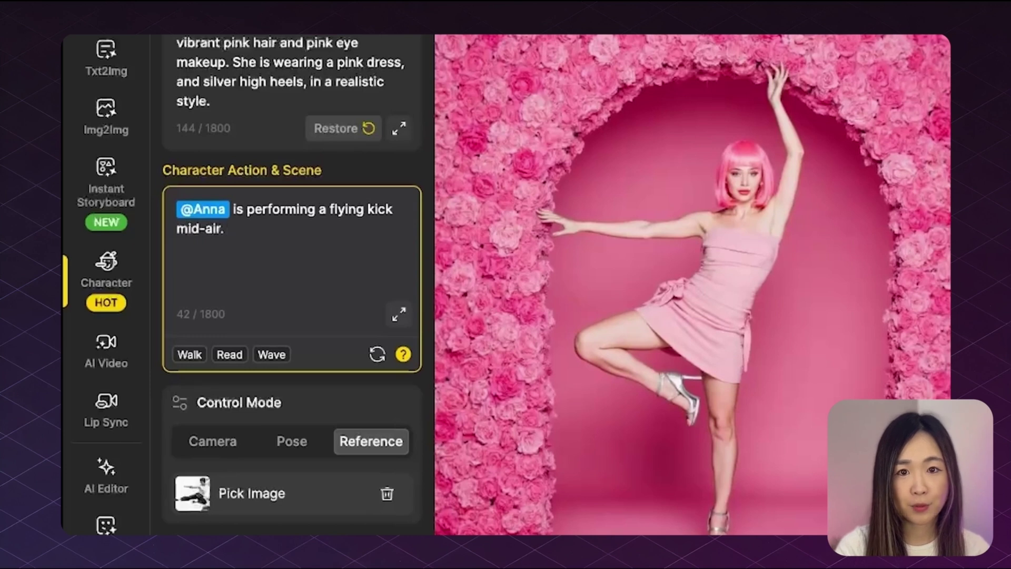
{"action": "scroll", "coordinate": [295, 316], "scroll_direction": "down", "scroll_amount": 4}
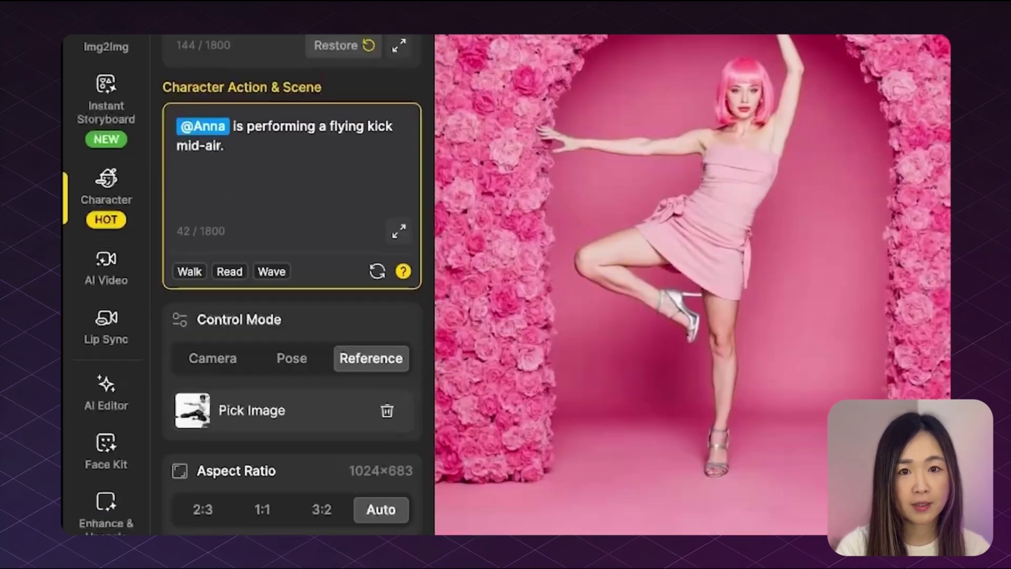
{"action": "left_click", "coordinate": [291, 493]}
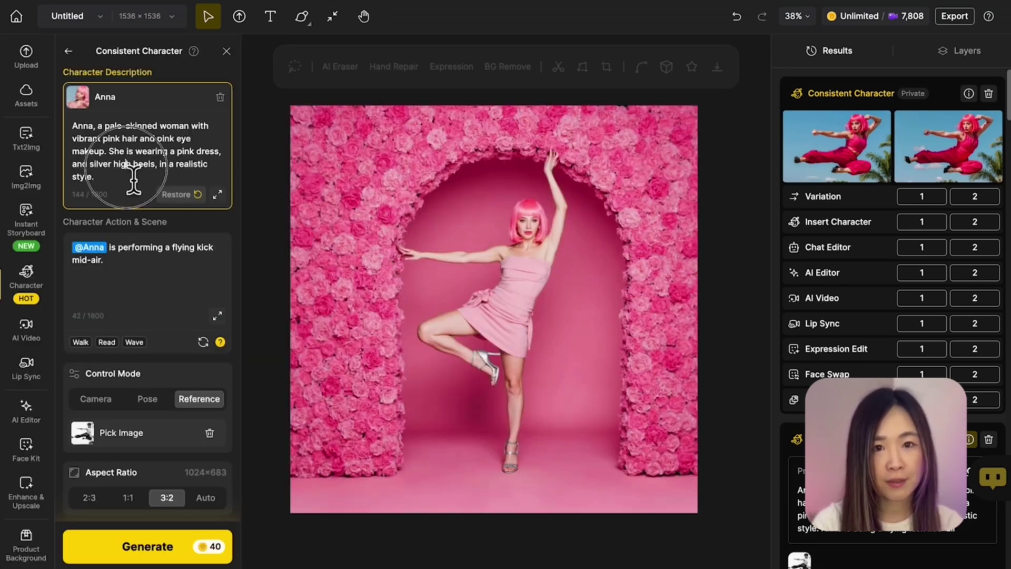
Step: Add the pink dress and silver high heels sentence to the kick scene, regenerate, and preview results
{"action": "left_click_drag", "start_coordinate": [109, 151], "coordinate": [147, 184]}
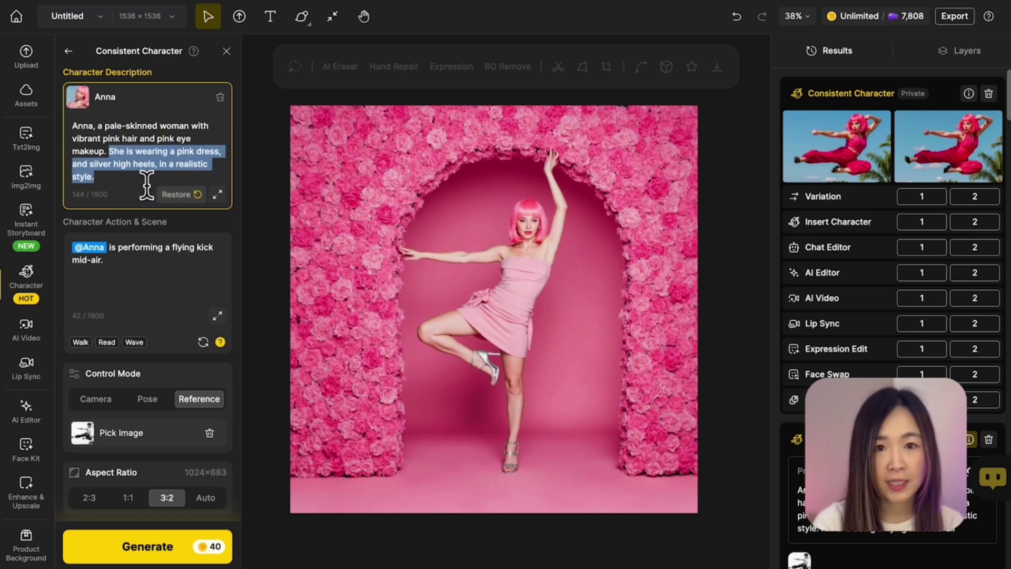
{"action": "left_click", "coordinate": [142, 275]}
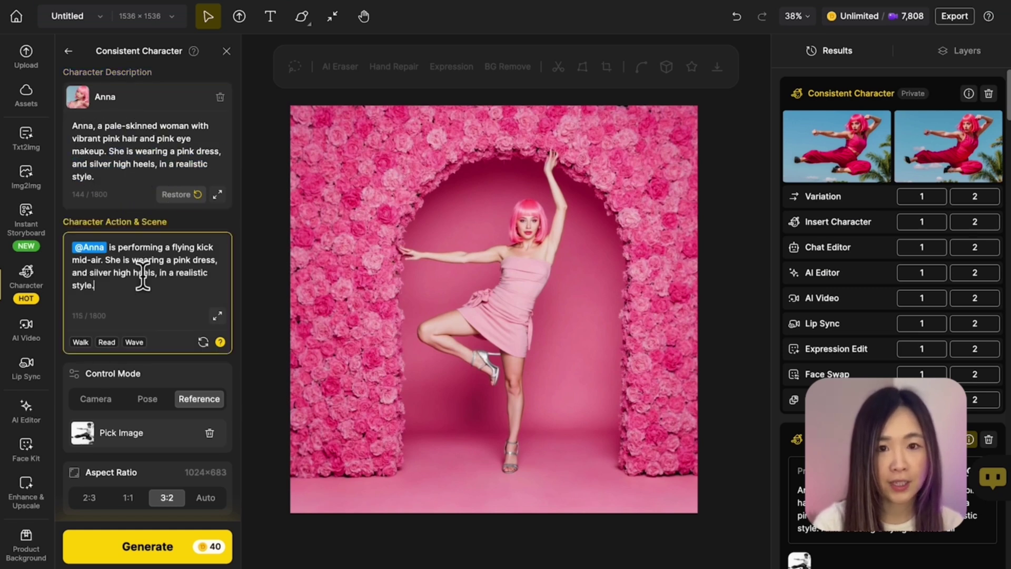
{"action": "left_click", "coordinate": [147, 550]}
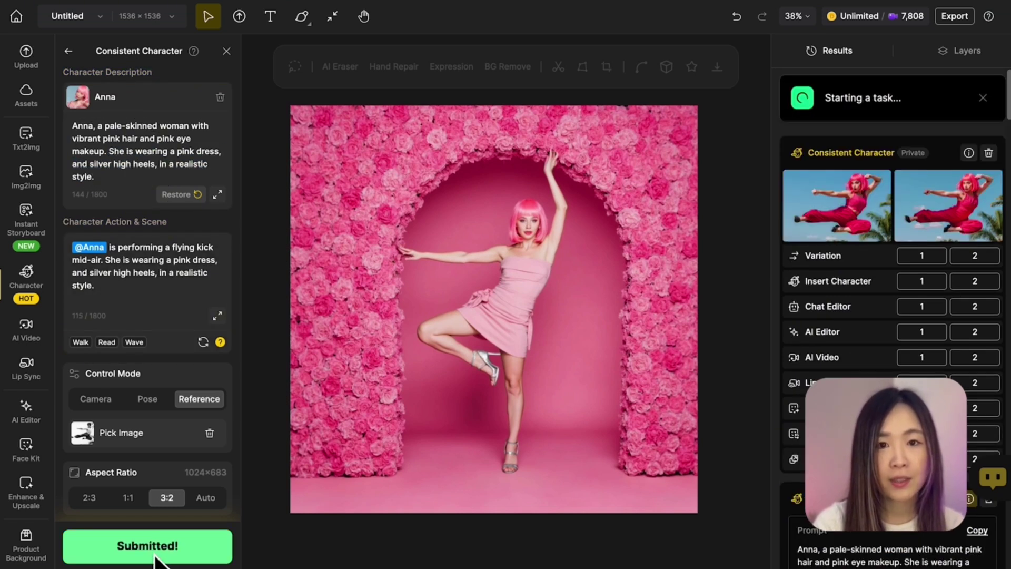
{"action": "mouse_move", "coordinate": [918, 203]}
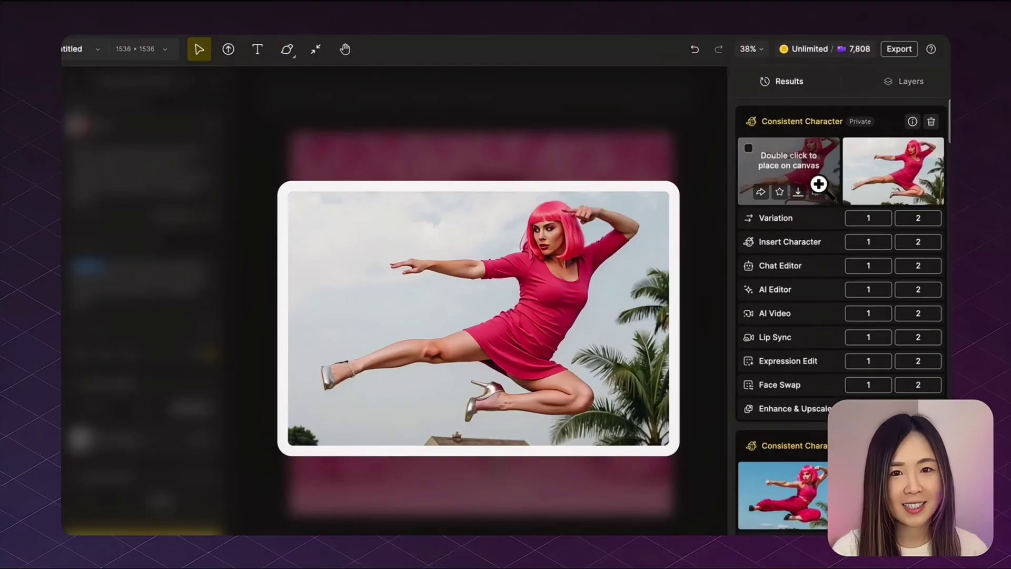
{"action": "mouse_move", "coordinate": [881, 184]}
{"action": "mouse_move", "coordinate": [821, 187]}
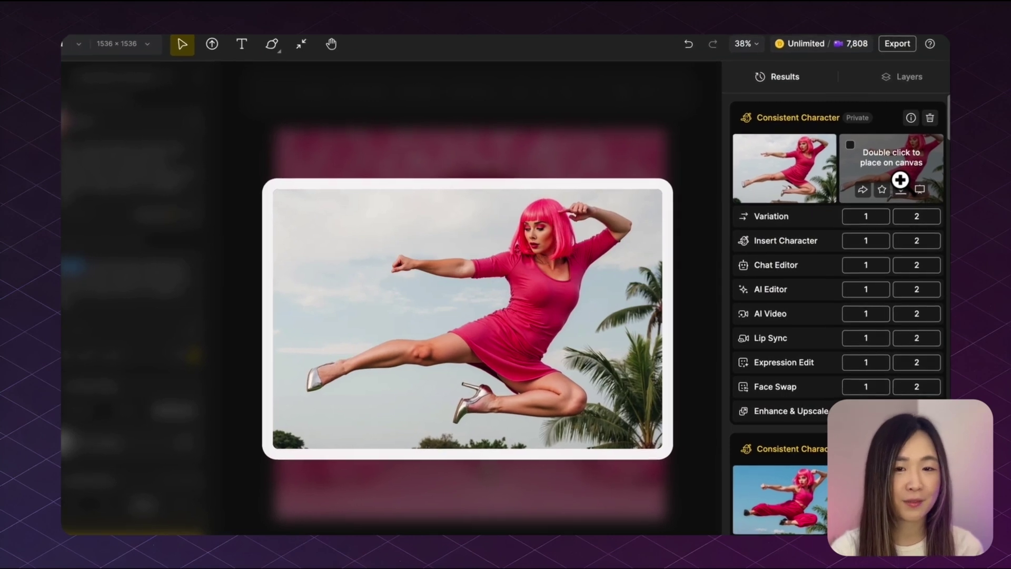
{"action": "mouse_move", "coordinate": [820, 178]}
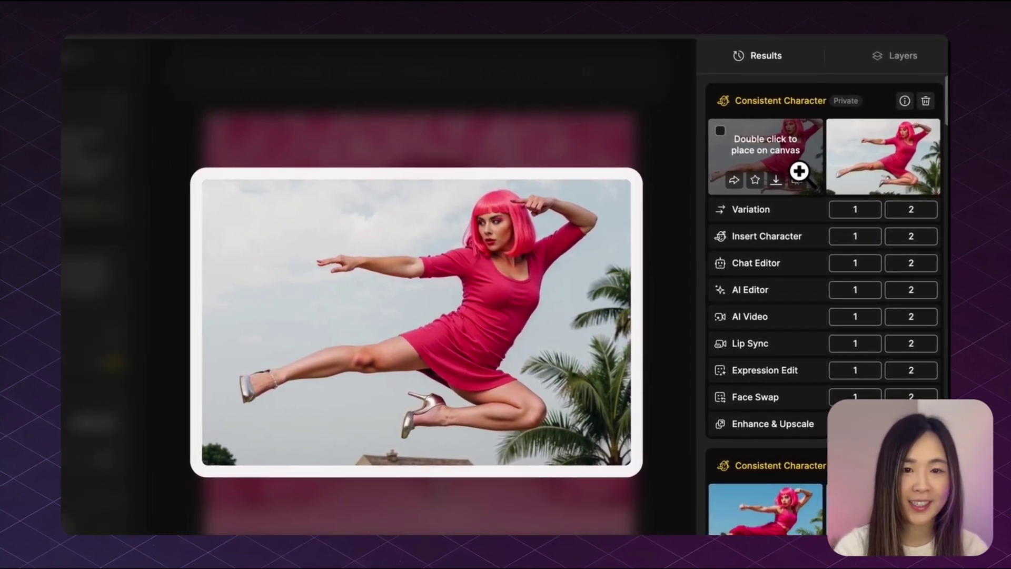
{"action": "mouse_move", "coordinate": [837, 174]}
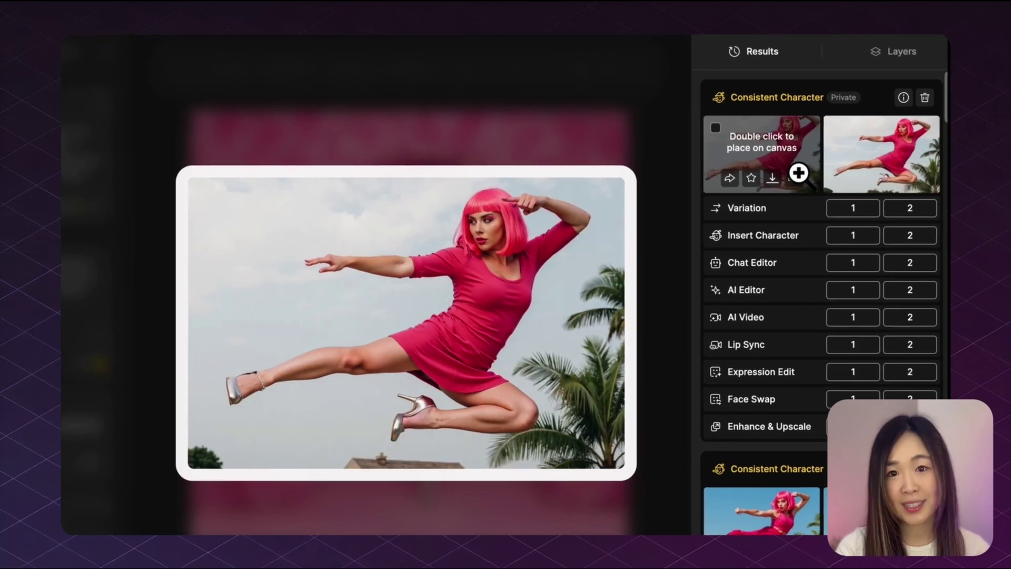